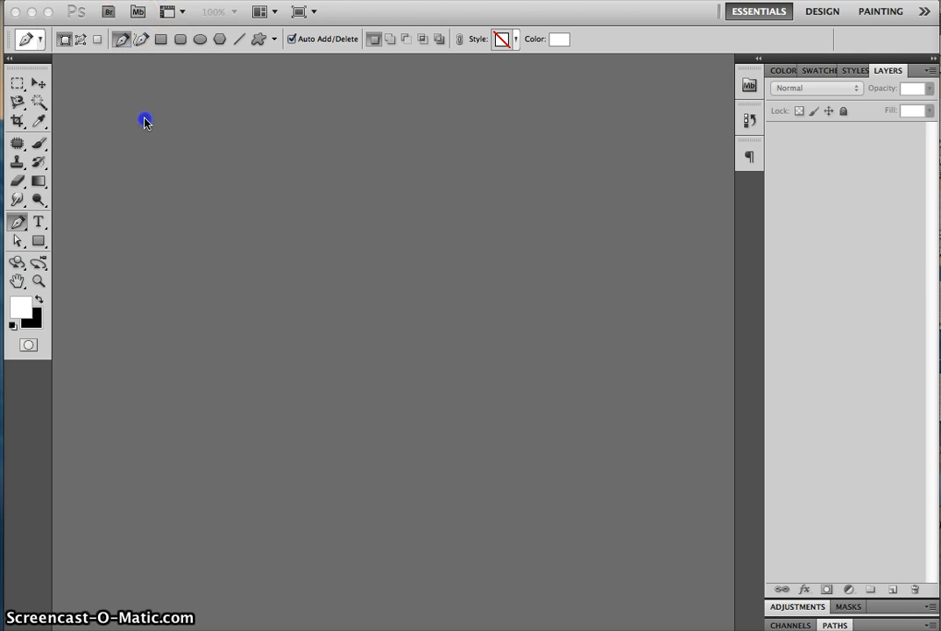
- Create a new document from the Web preset at 1600 x 1200 pixels, 72 pixels/inch, with a white background
click(105, 2)
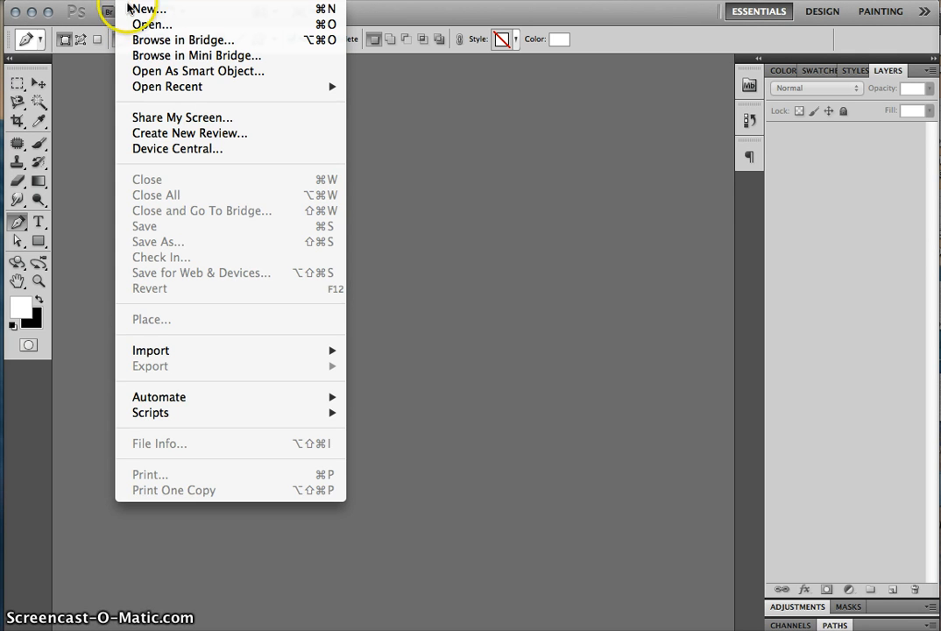
click(132, 11)
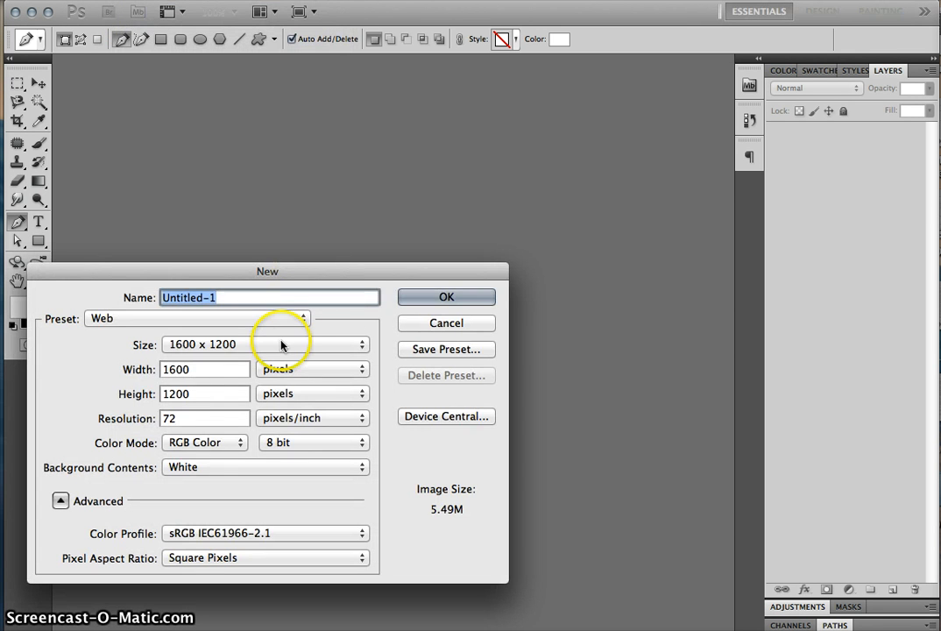
click(423, 300)
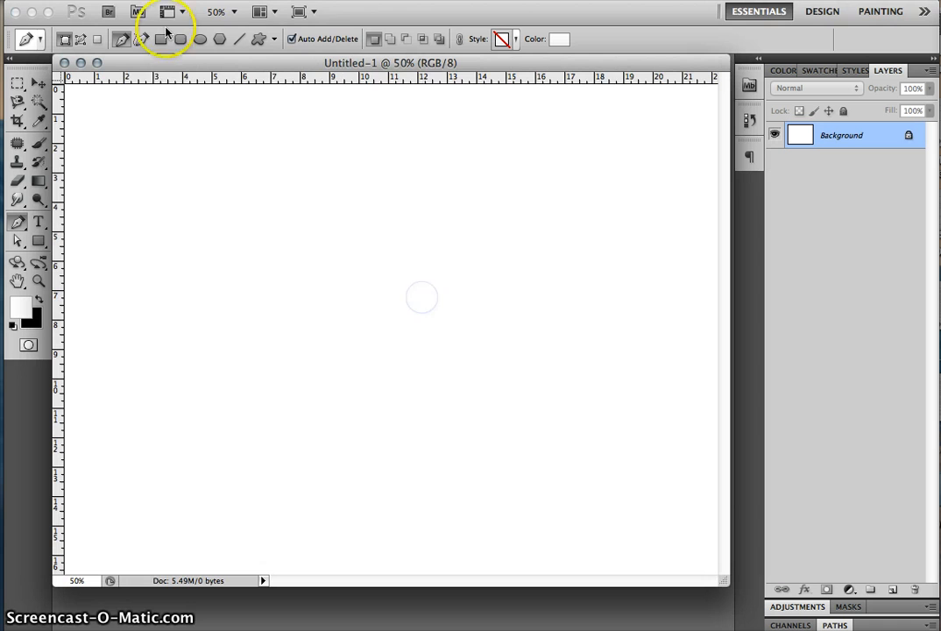
- Open the recent file dancer logo.psd to view the dancer silhouette, and close it again
click(105, 1)
mouse_move(151, 86)
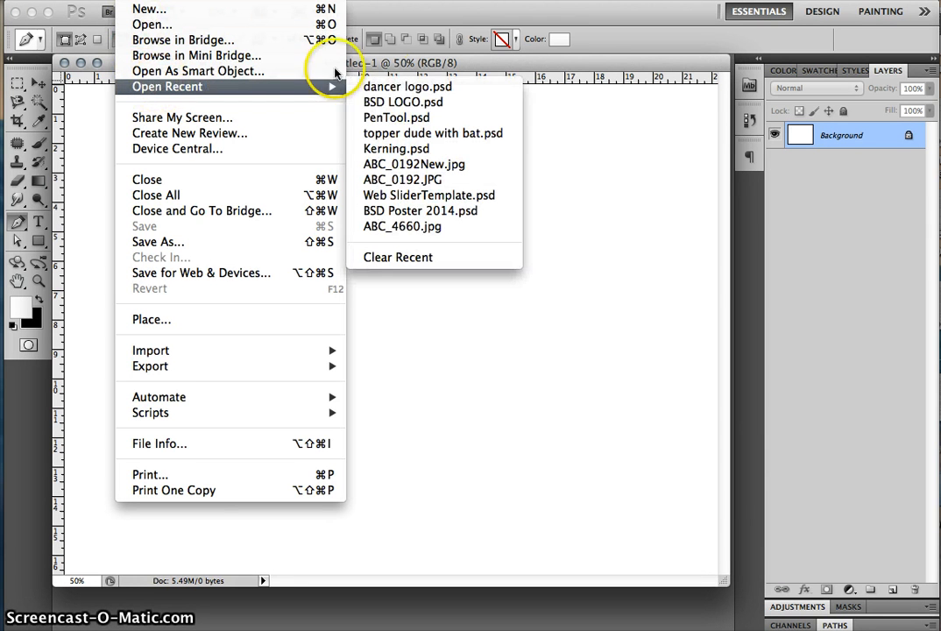
click(402, 87)
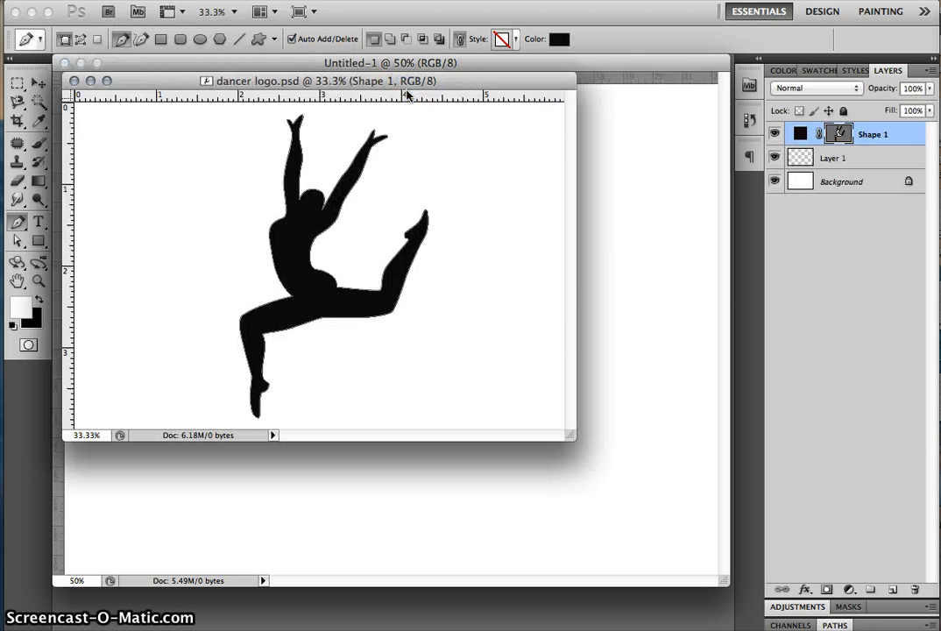
click(75, 80)
- Open the recent file BSD LOGO.psd, accepting the missing fonts, and examine the two dancer silhouettes at 66.7% zoom
click(127, 1)
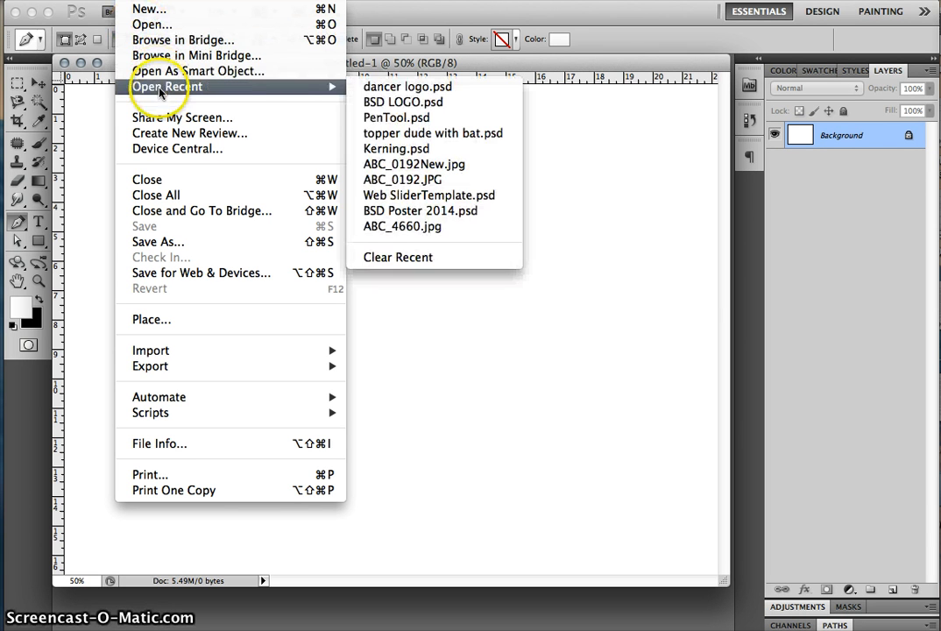
click(395, 107)
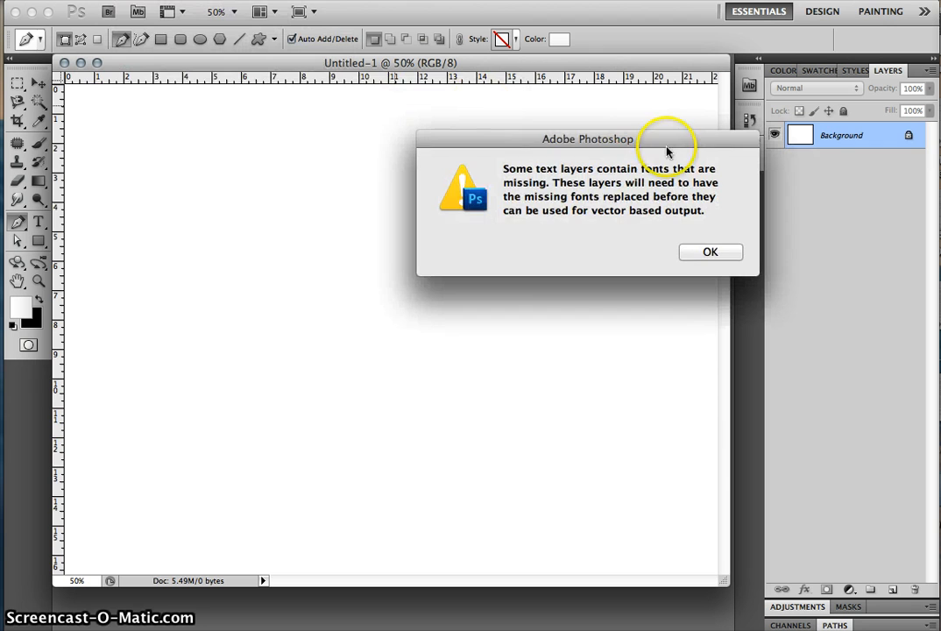
click(699, 253)
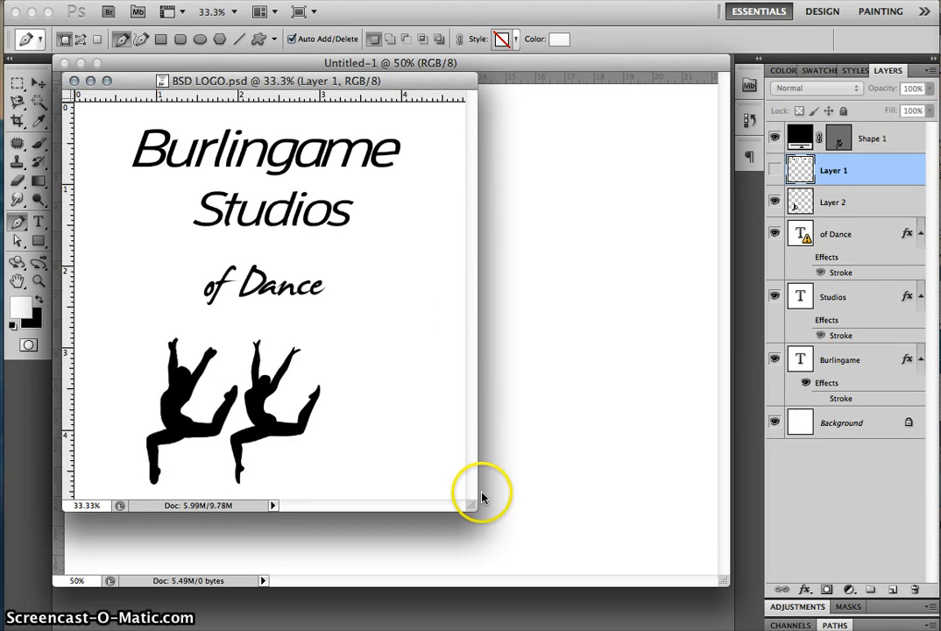
key(super+plus)
key(super+plus)
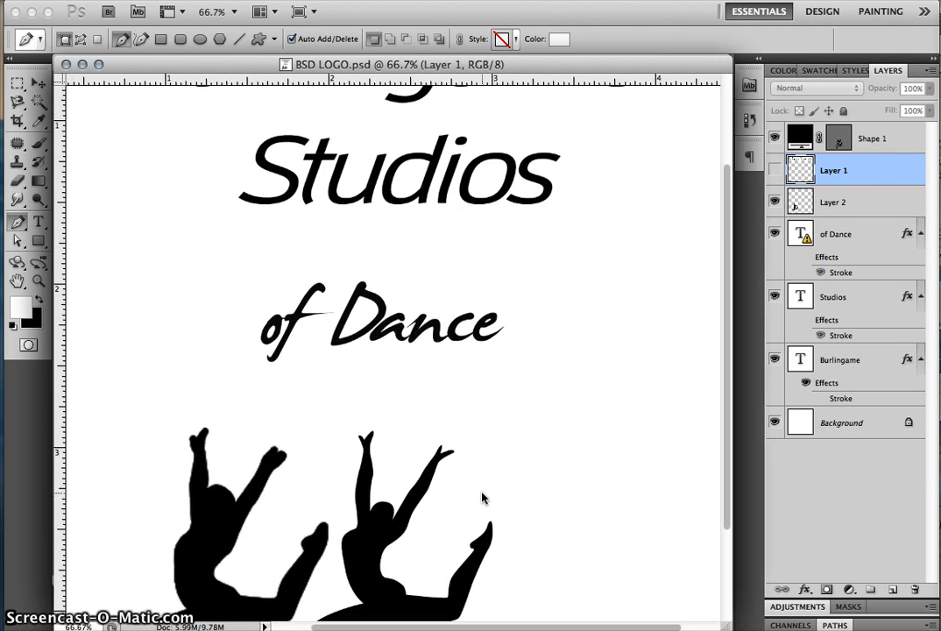
scroll(474, 461, down, 5)
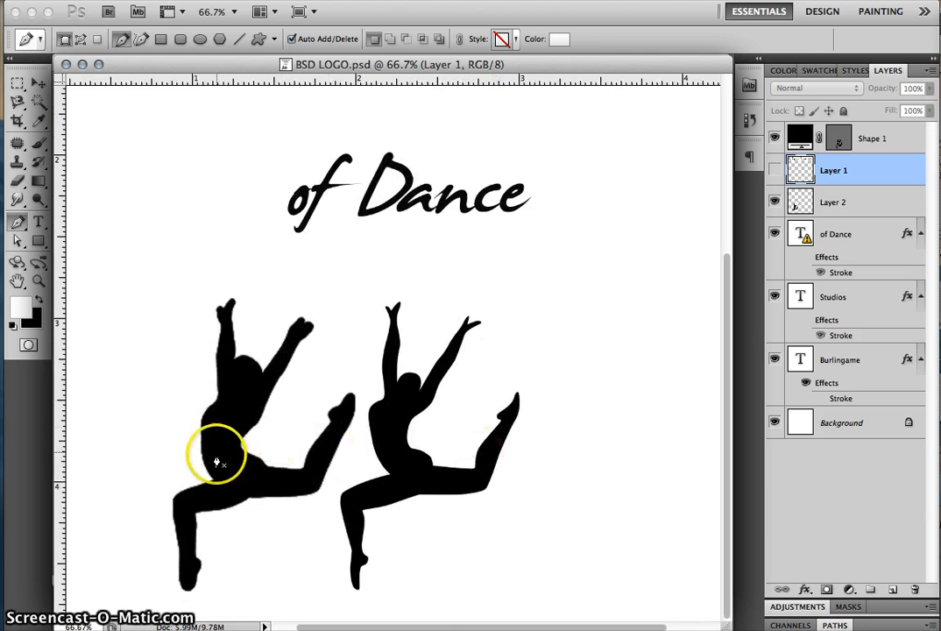
- Compare the two dancers by hiding and showing Layer 2, and close BSD LOGO.psd
key(v)
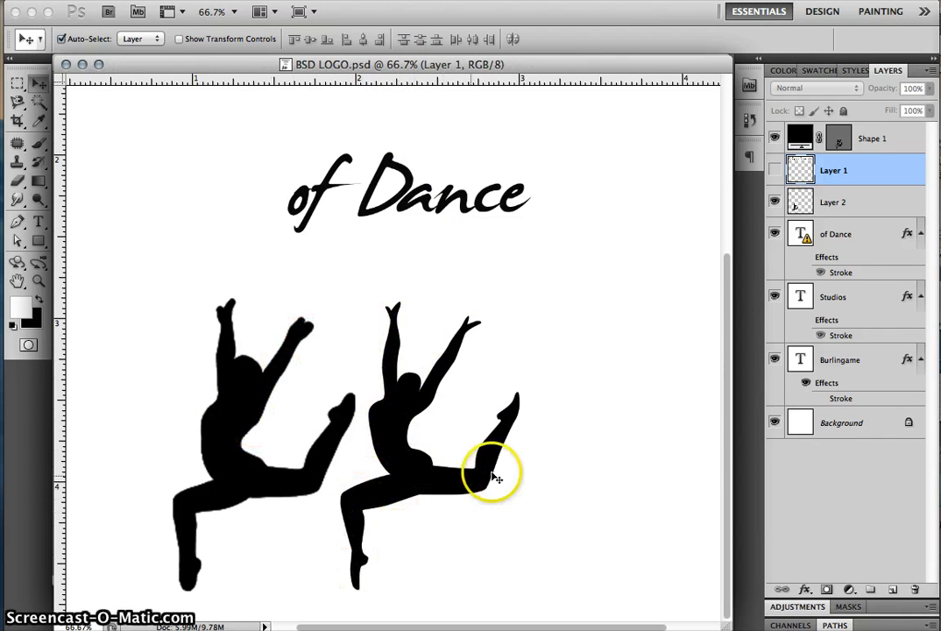
click(774, 202)
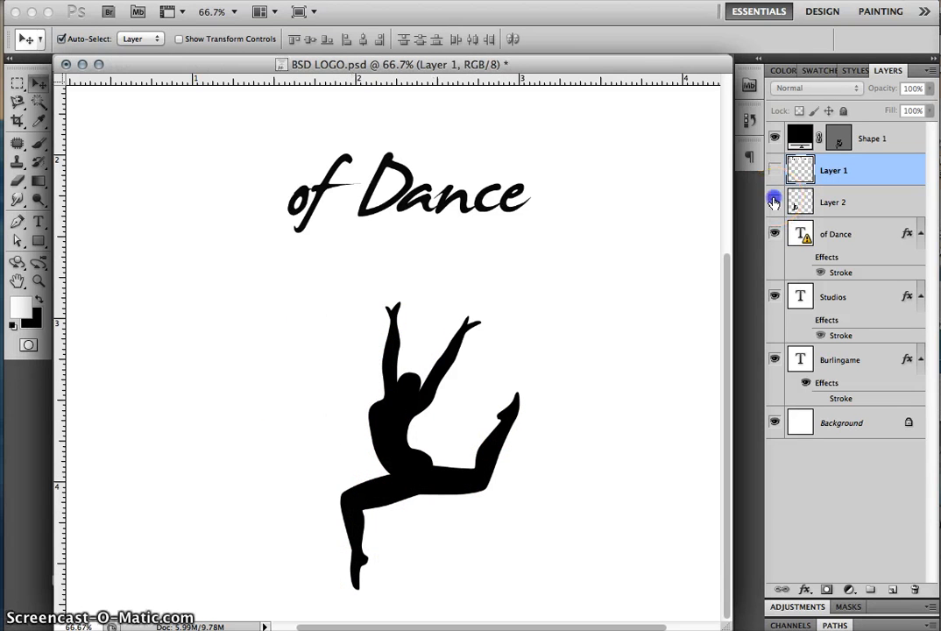
click(773, 201)
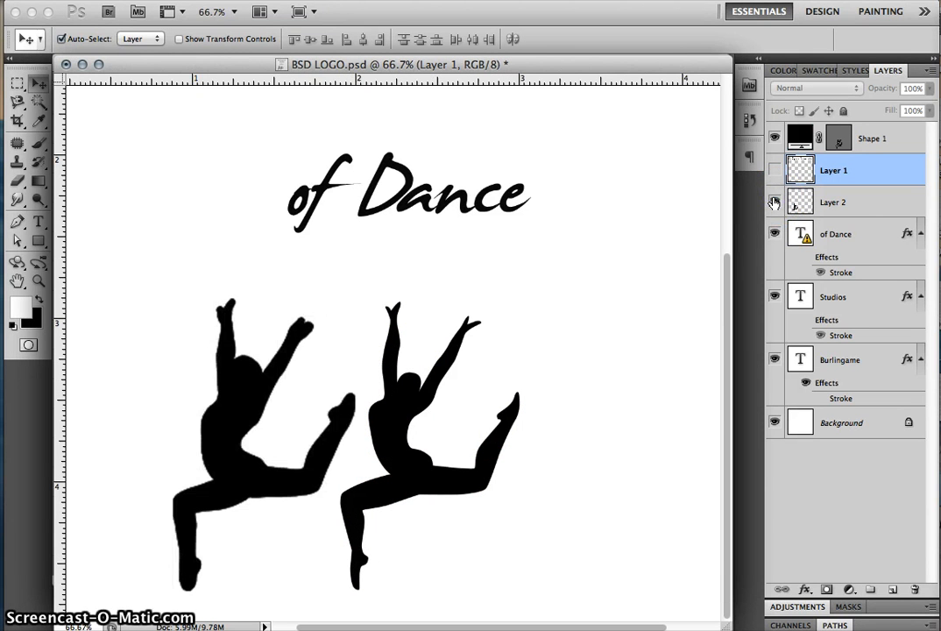
click(66, 64)
click(532, 235)
click(401, 100)
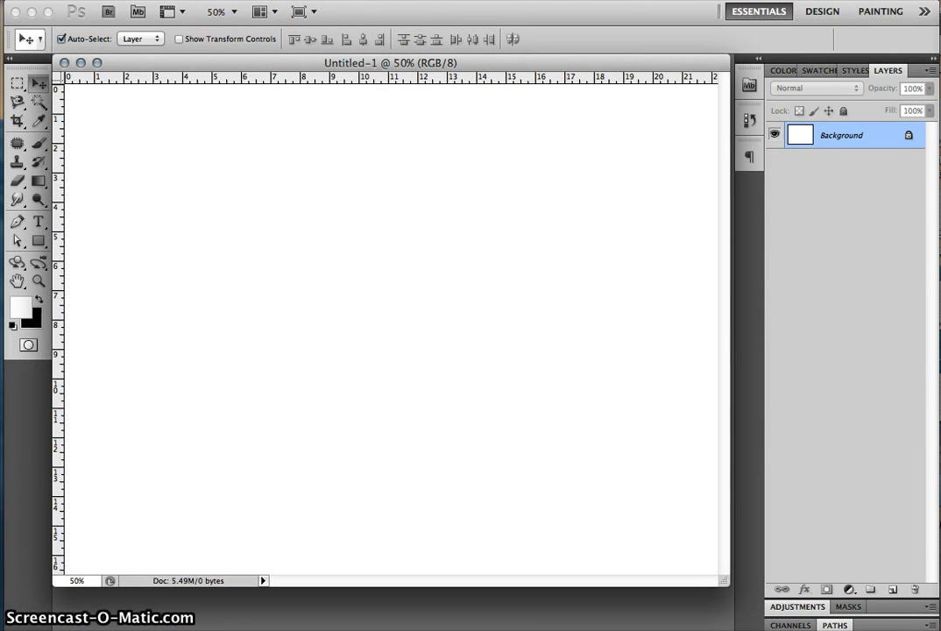
- Open PenTool.psd from the Pictures folder
key(super+n)
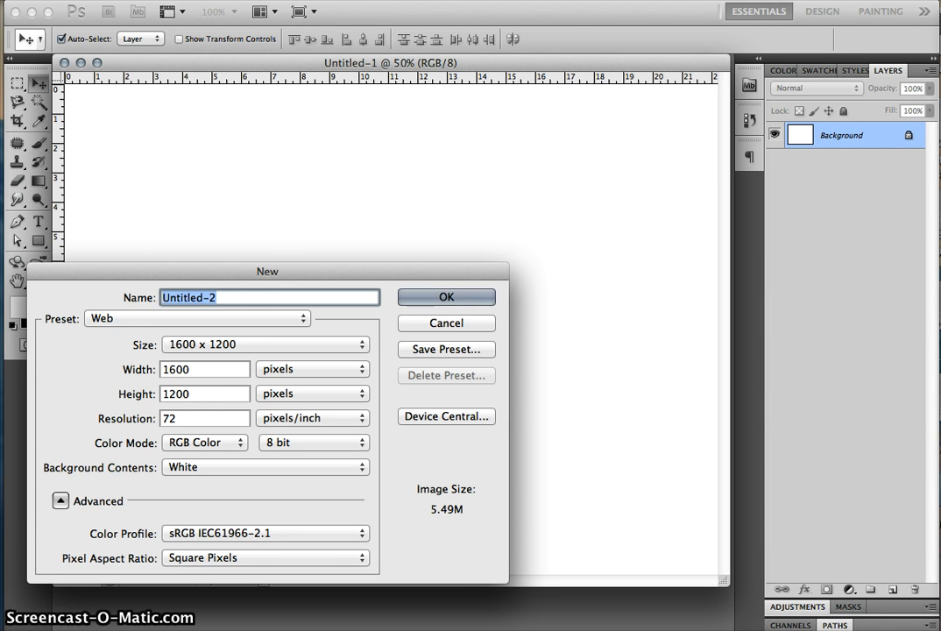
key(Escape)
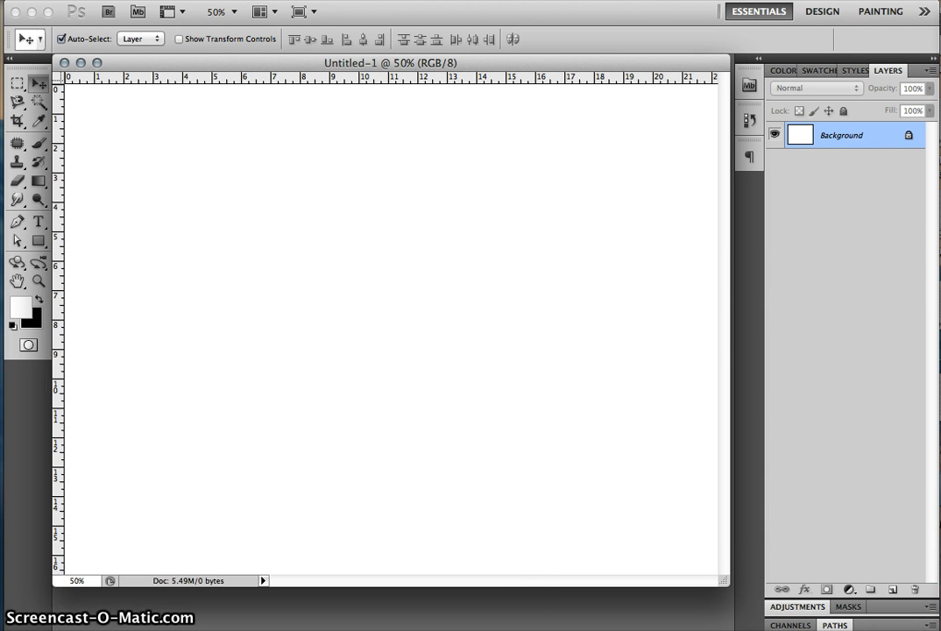
key(super+o)
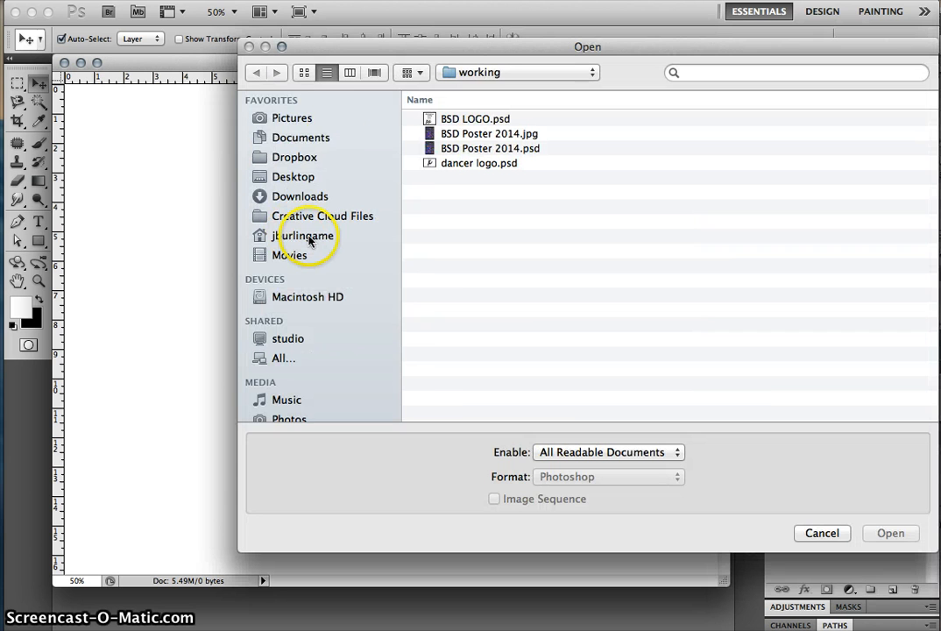
click(291, 119)
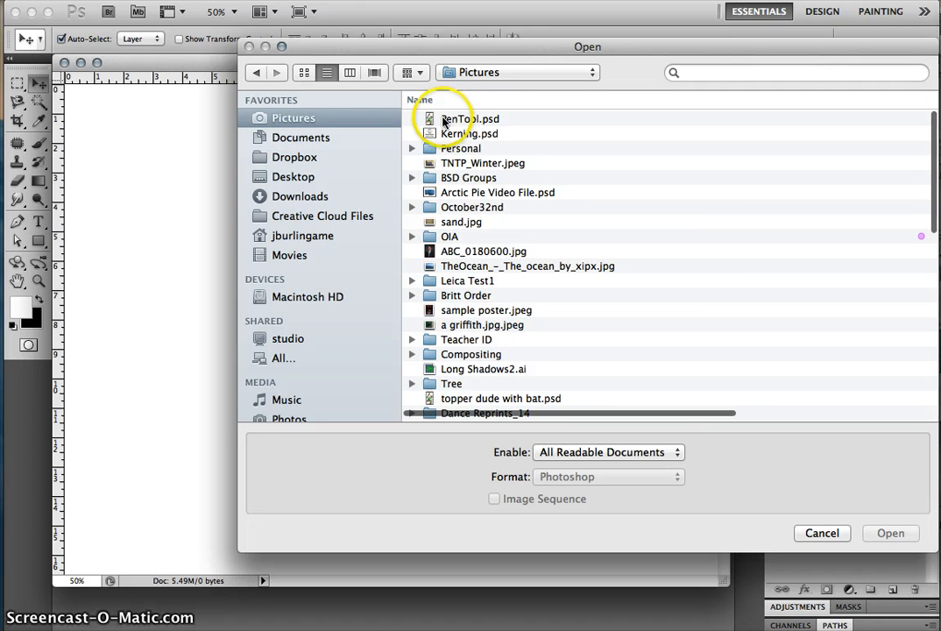
click(447, 120)
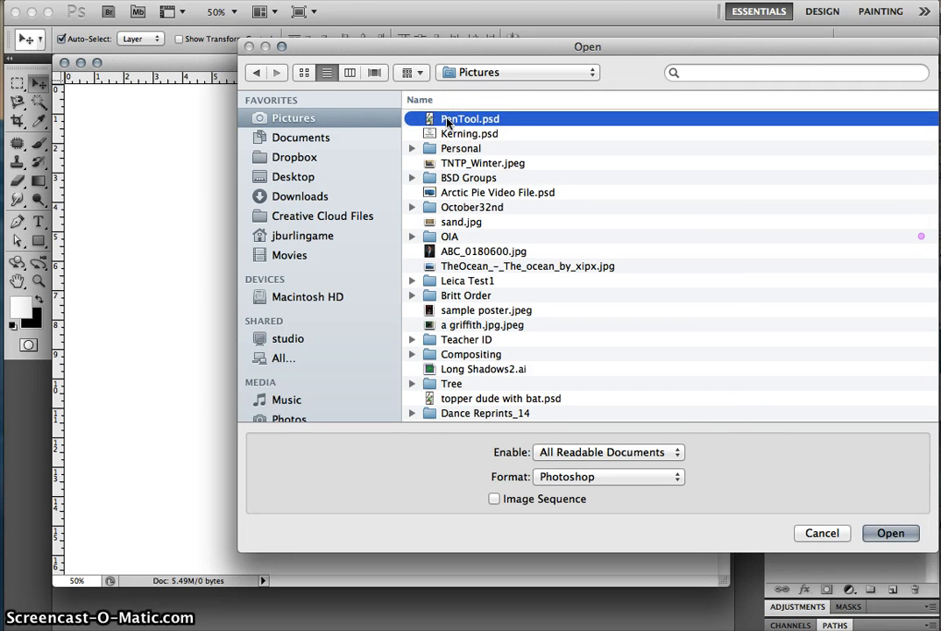
click(892, 528)
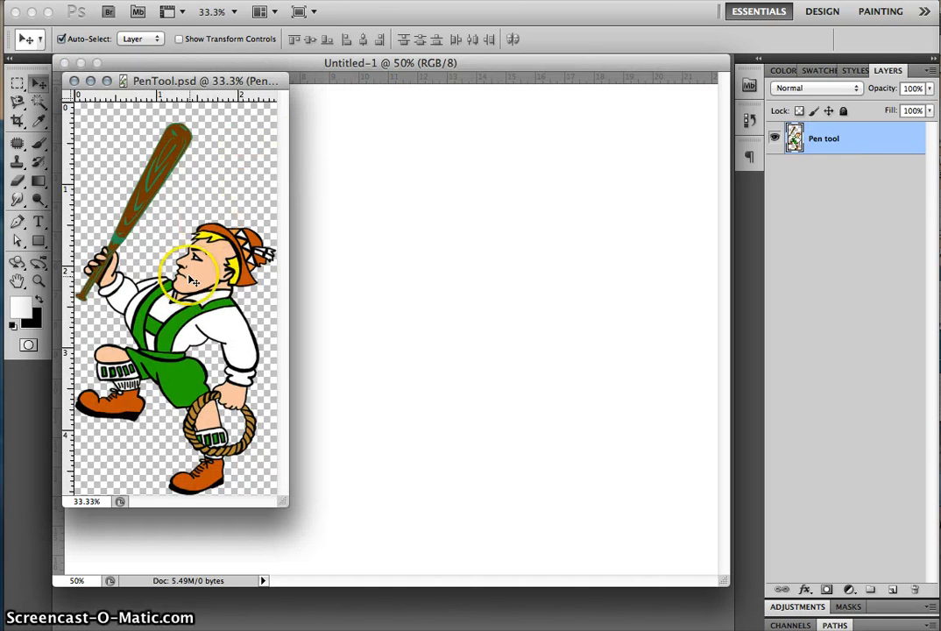
- Copy the cartoon figure from PenTool.psd into Untitled-1, close PenTool.psd, and dock the Untitled-1 window as a tab
drag(192, 281, 464, 289)
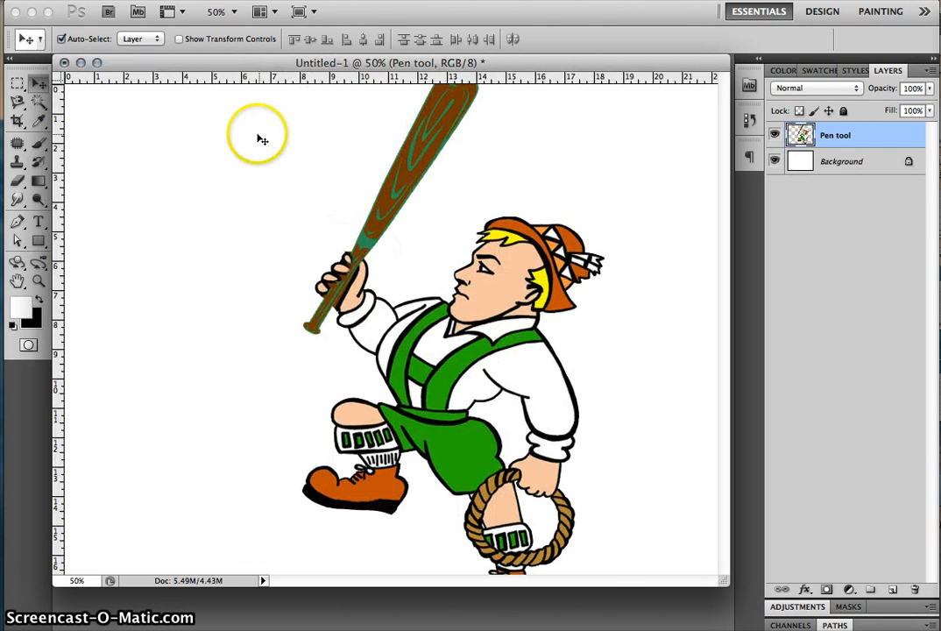
drag(225, 68, 368, 165)
click(215, 84)
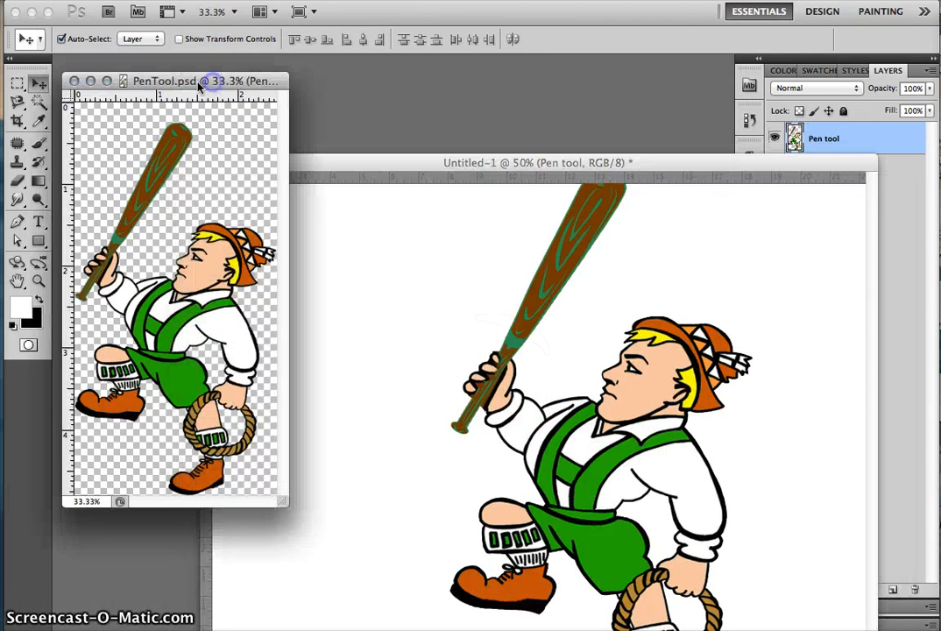
click(75, 81)
drag(364, 173, 219, 63)
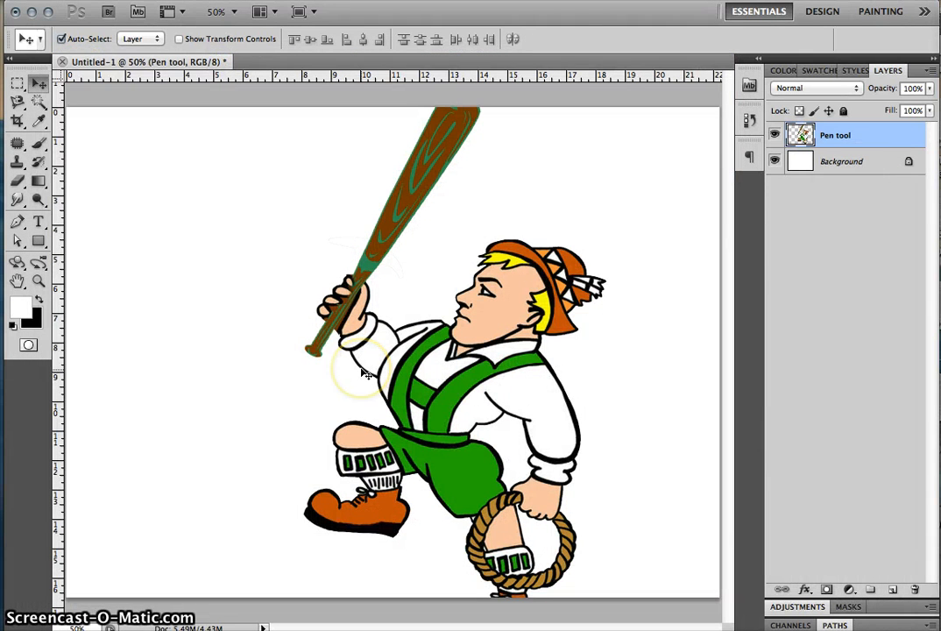
- Scale the cartoon figure down to fit inside the left half of the canvas, and hide the Pen tool layer
key(super+t)
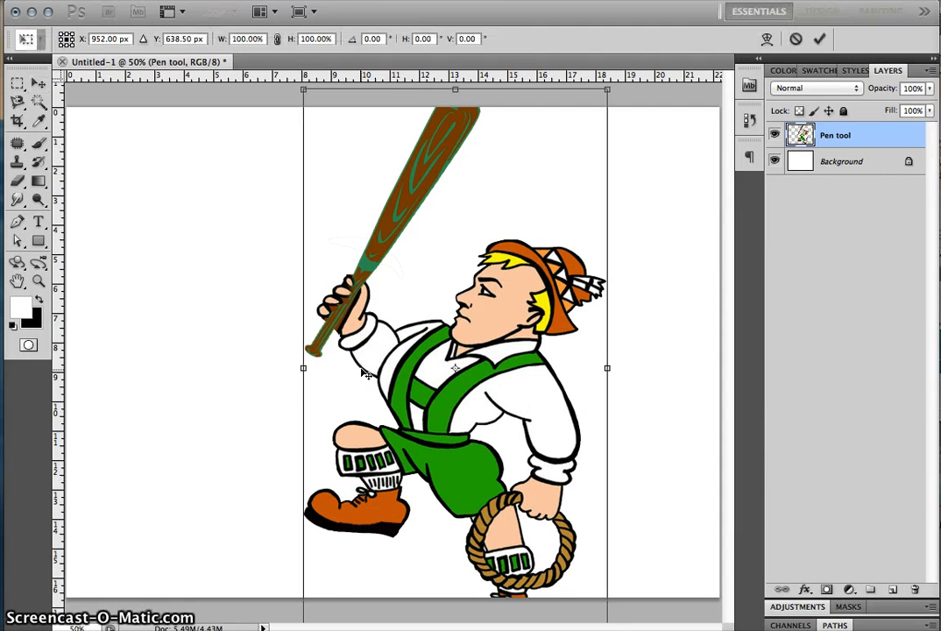
key(super+minus)
drag(348, 222, 378, 268)
drag(431, 380, 313, 375)
key(Return)
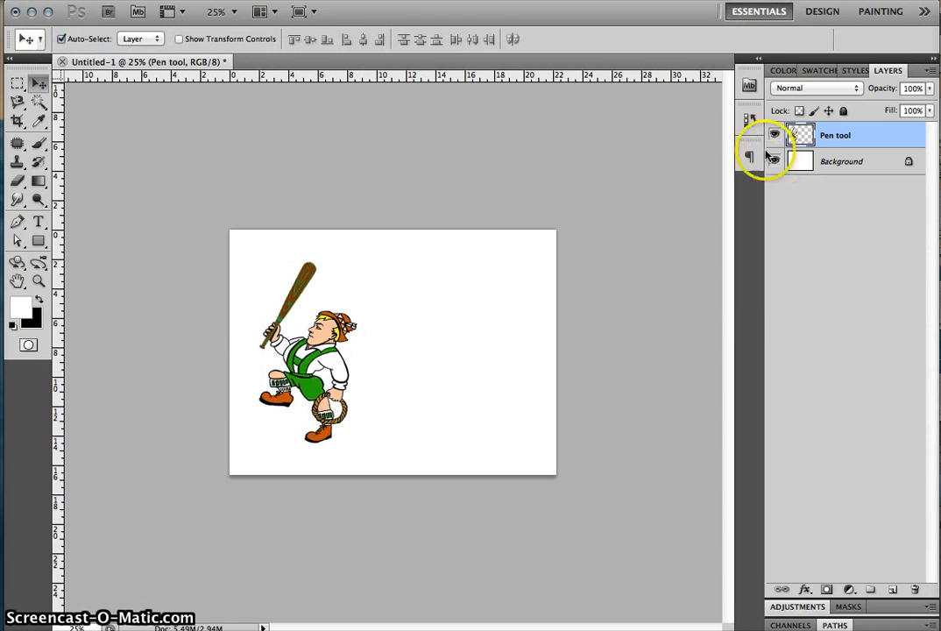
click(774, 136)
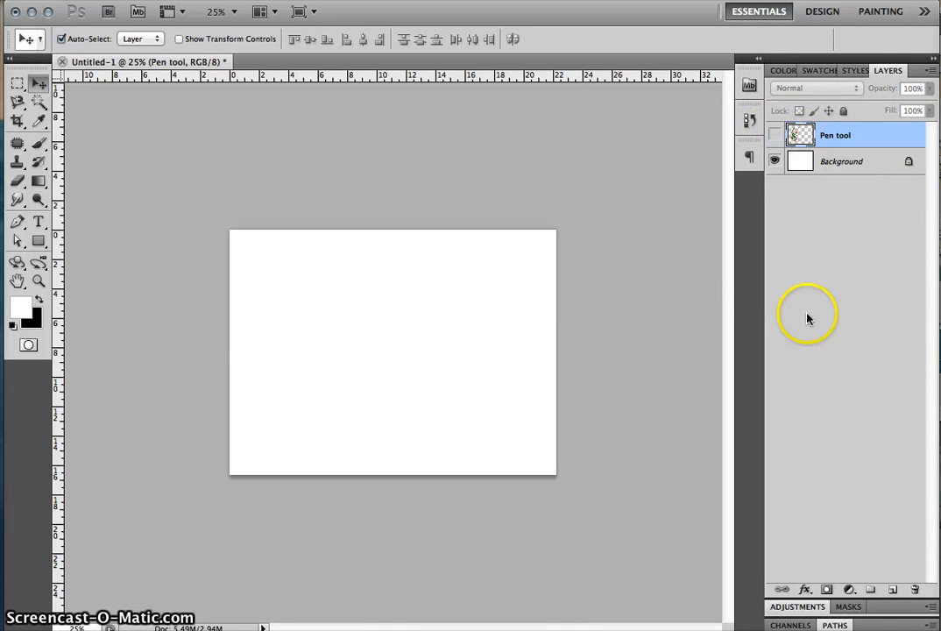
- Examine the Path Selection and Direct Selection tools in comparison with the Move tool
key(p)
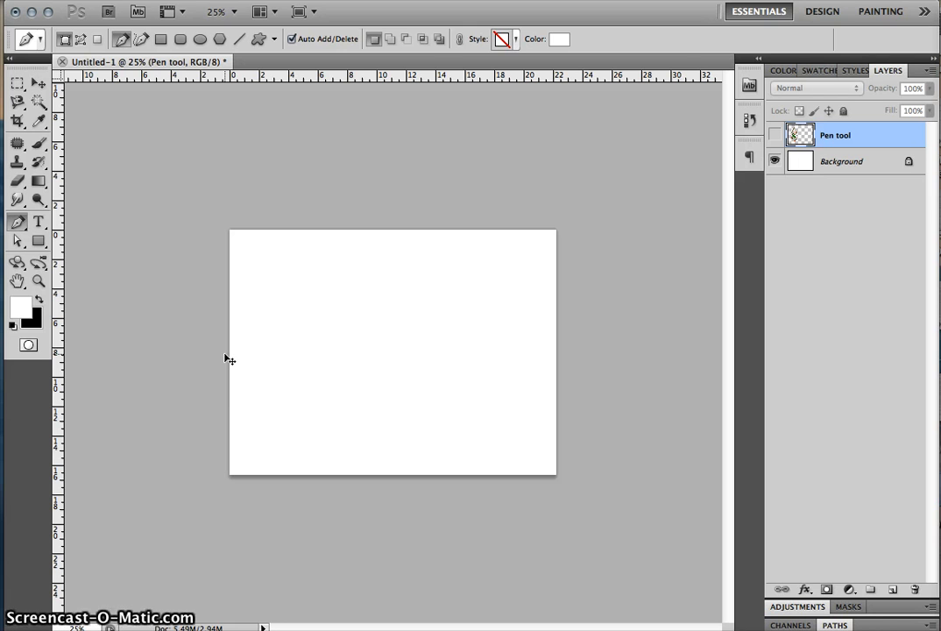
click(18, 241)
drag(18, 240, 70, 250)
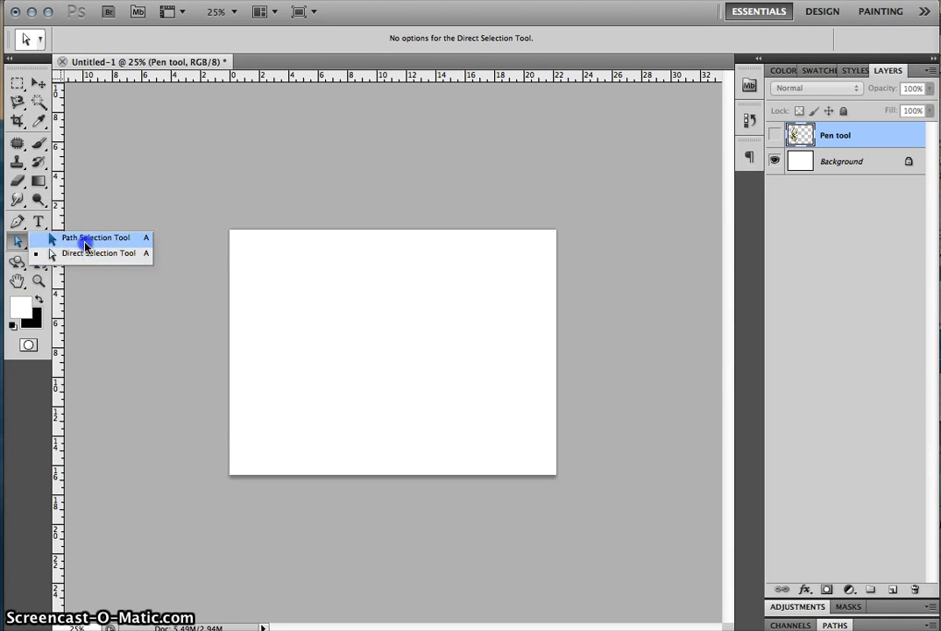
click(85, 246)
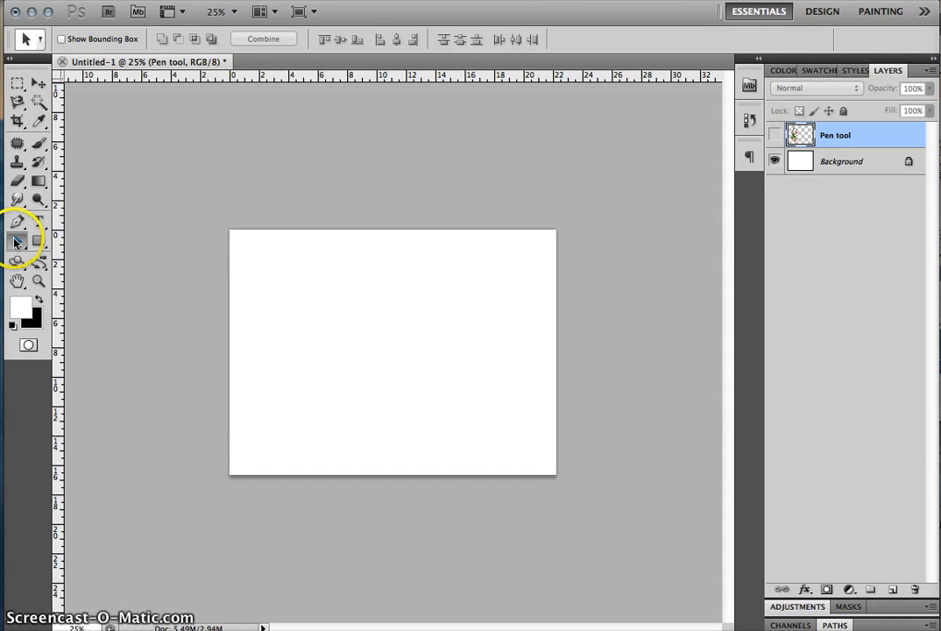
drag(15, 239, 67, 242)
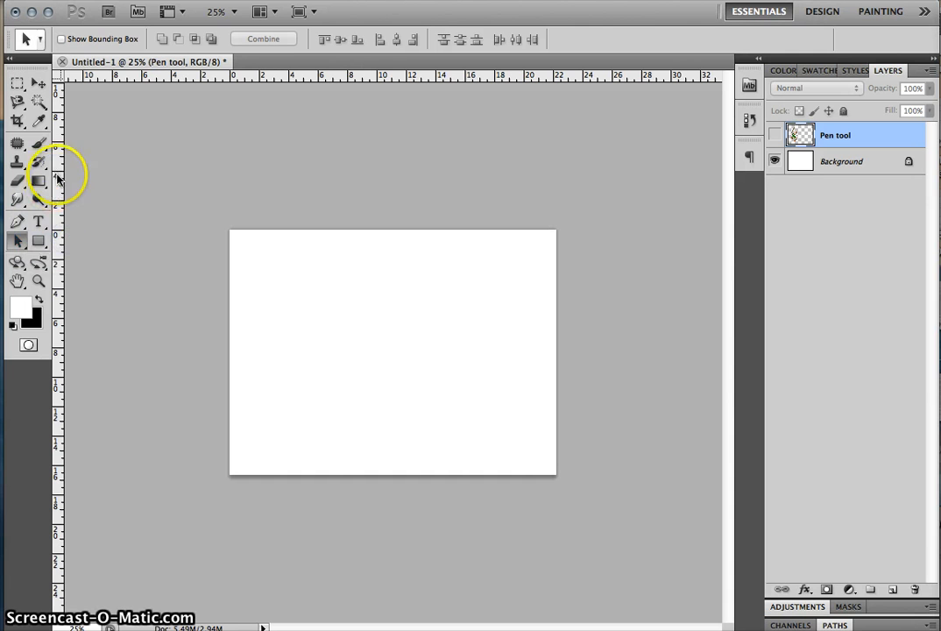
click(39, 85)
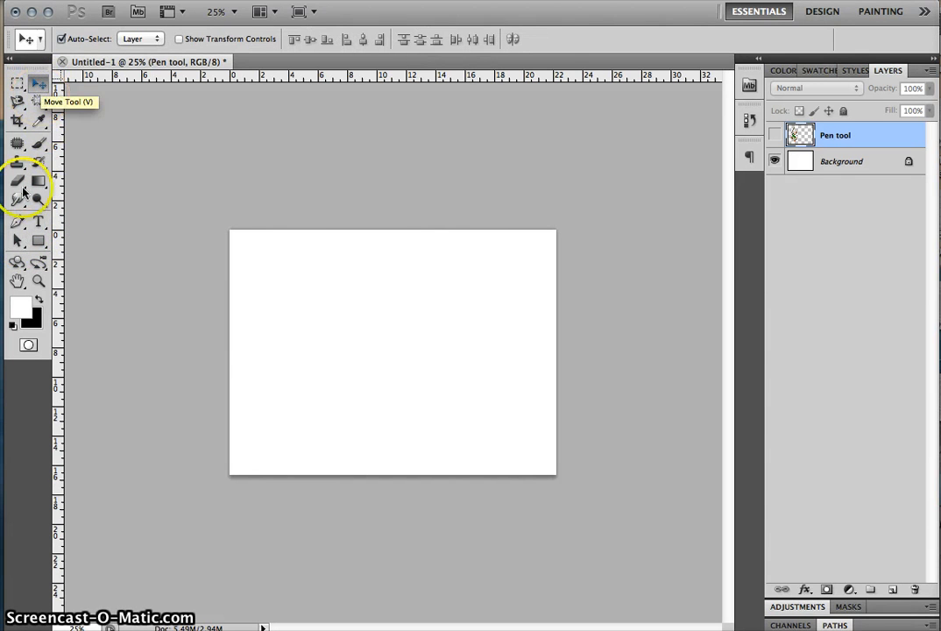
drag(18, 241, 73, 244)
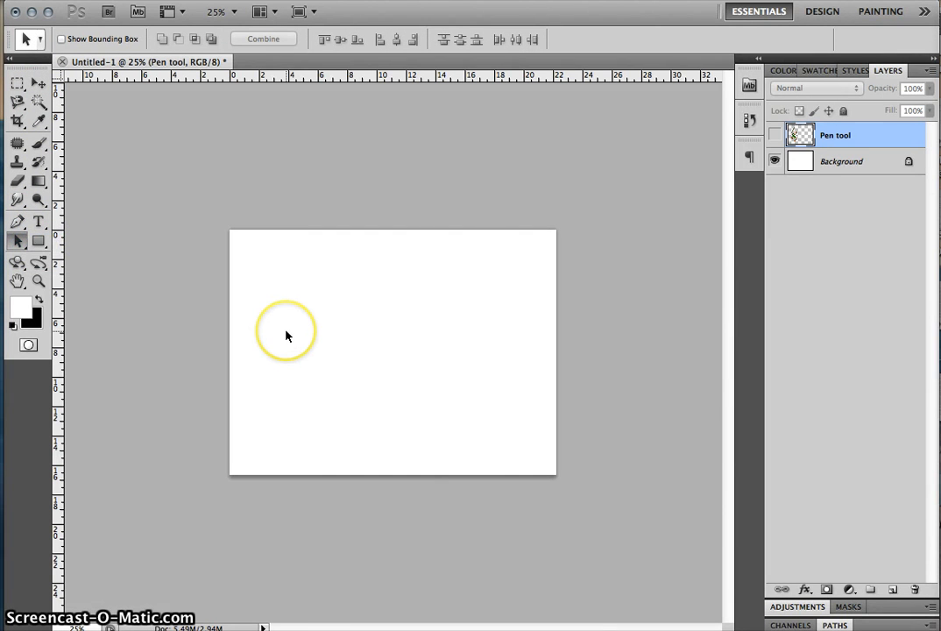
- Activate the Pen tool and examine its Shape layers and Freeform Pen Tool options
click(15, 225)
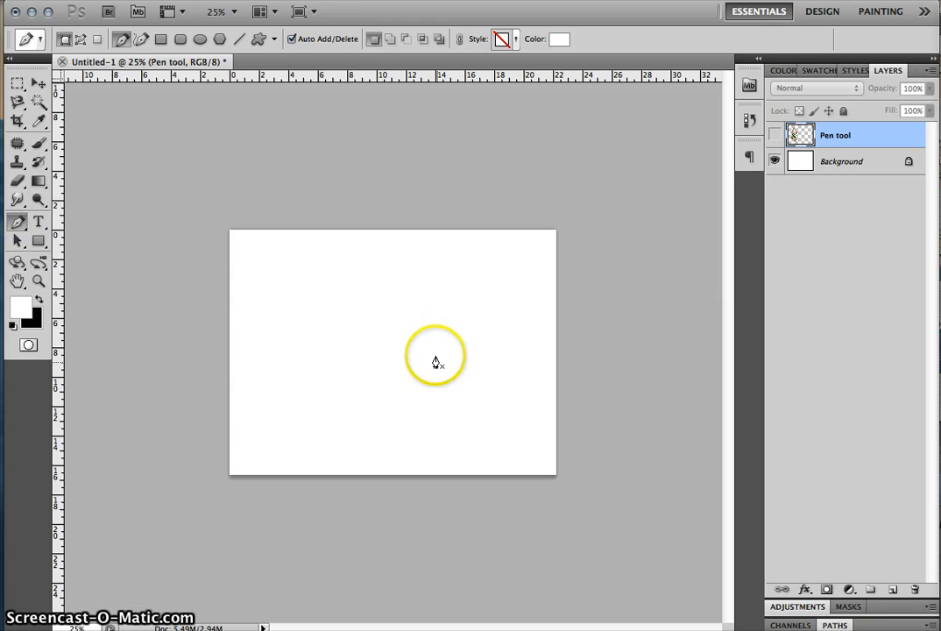
key(super+equal)
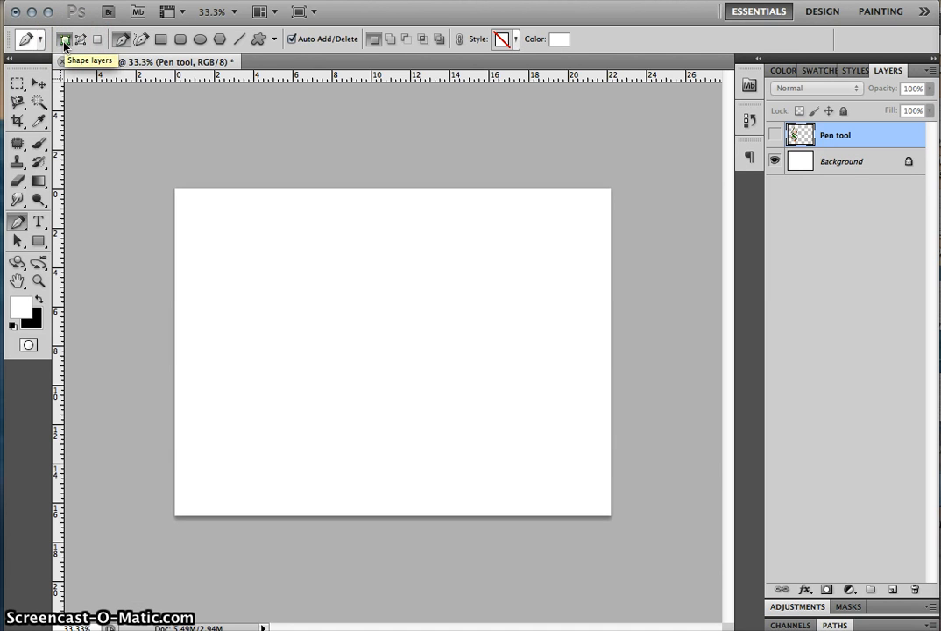
click(137, 41)
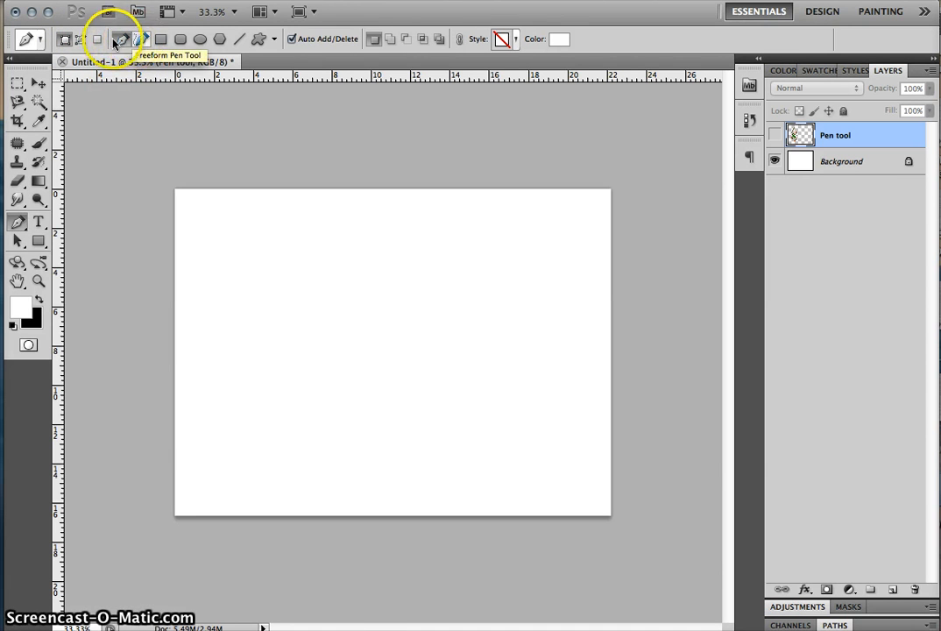
- Draw a closed six-point lightning bolt shape layer near the middle of the canvas with the Pen tool
click(162, 40)
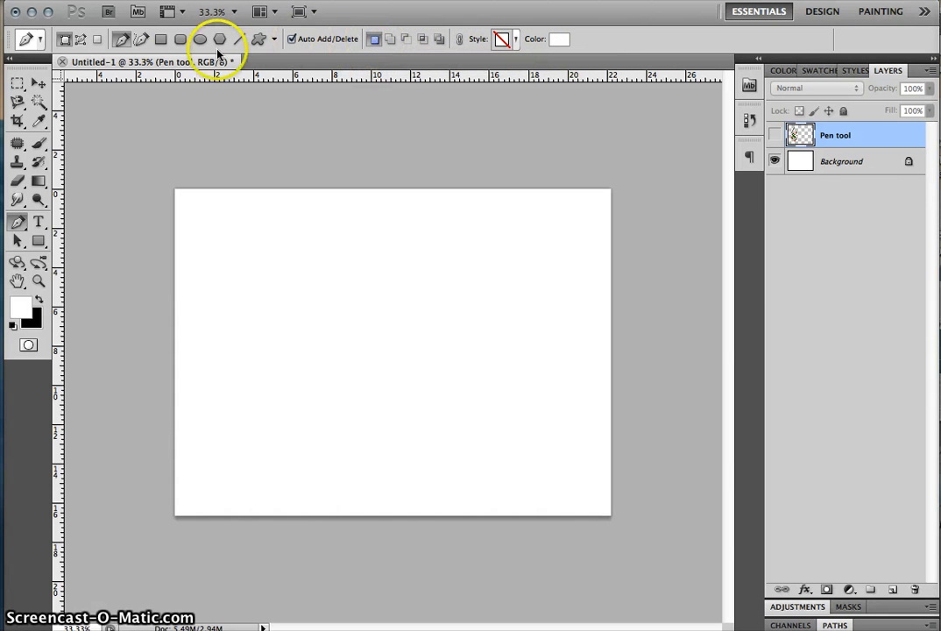
click(385, 247)
click(335, 337)
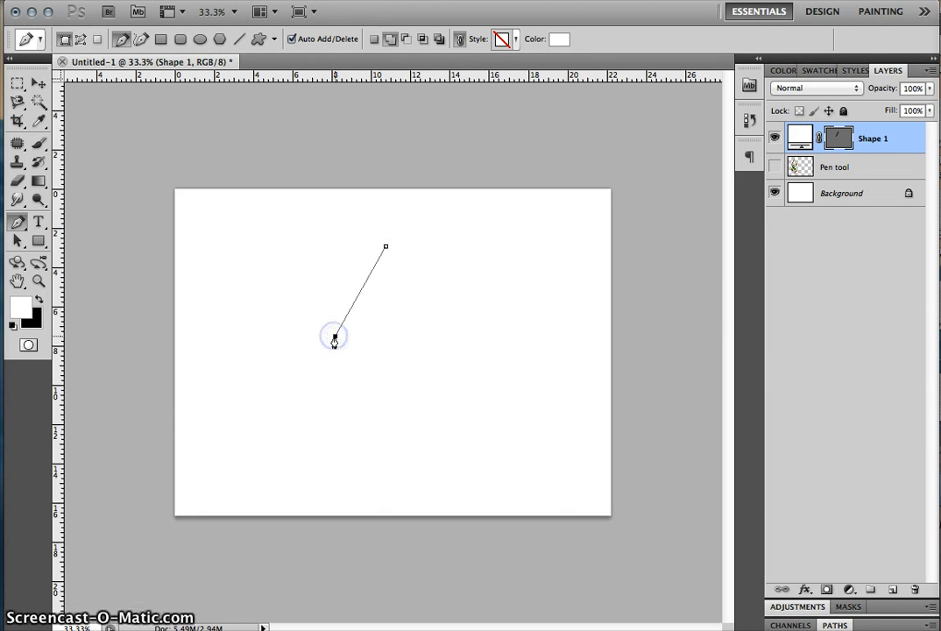
click(381, 340)
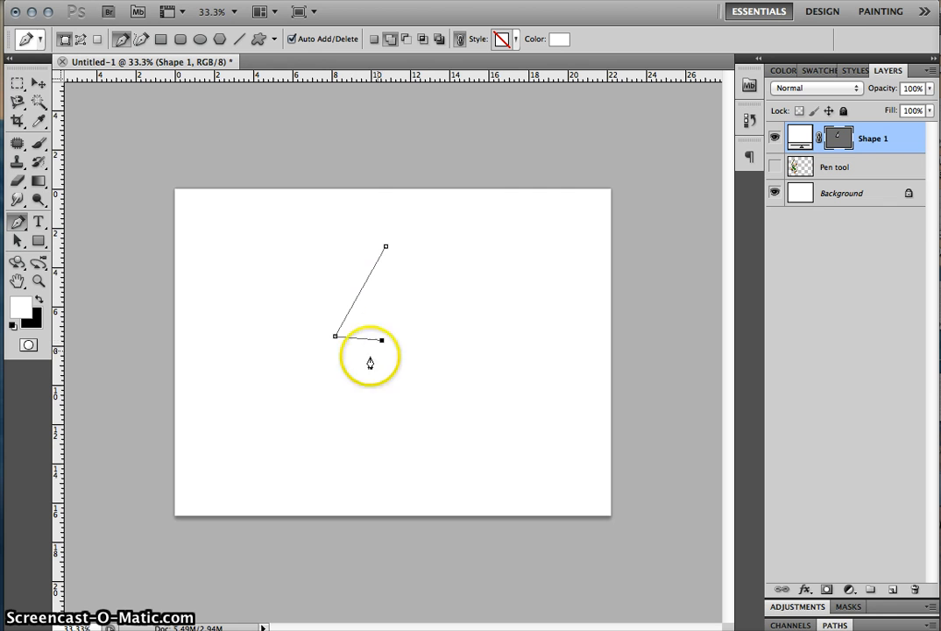
click(342, 436)
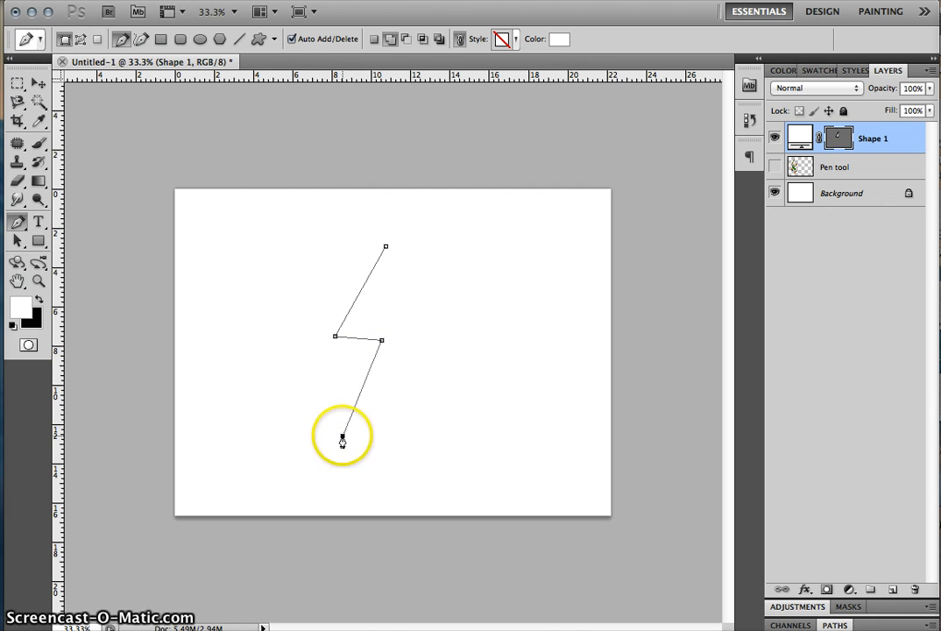
click(435, 320)
click(376, 311)
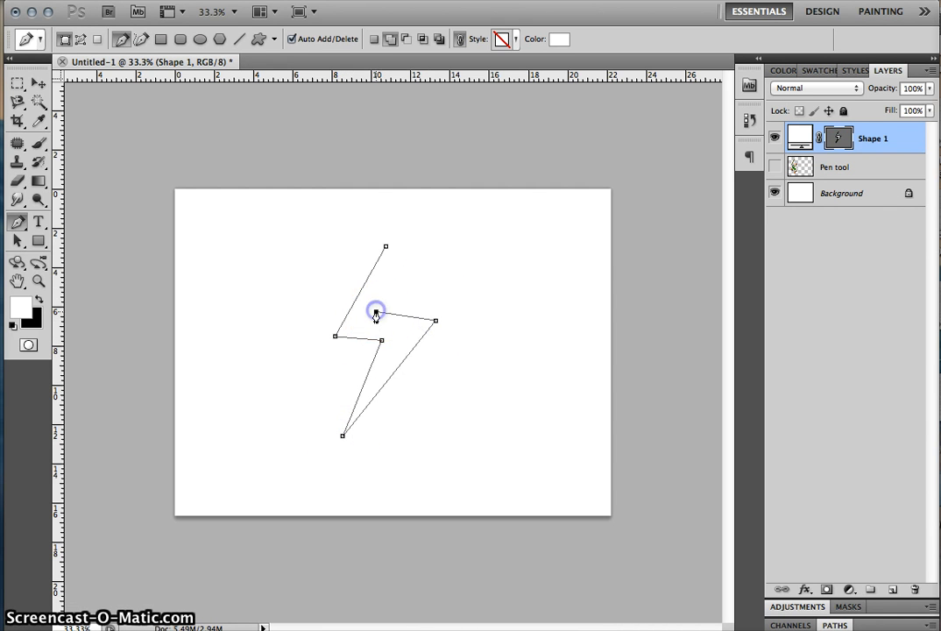
click(386, 248)
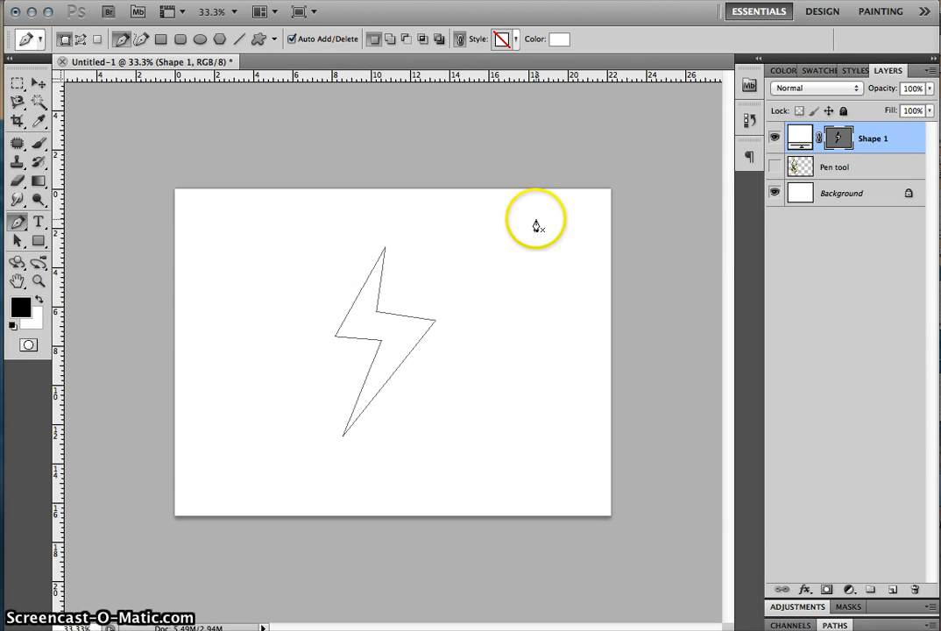
- Change the fill color of the lightning bolt shape layer to bright red
double_click(802, 136)
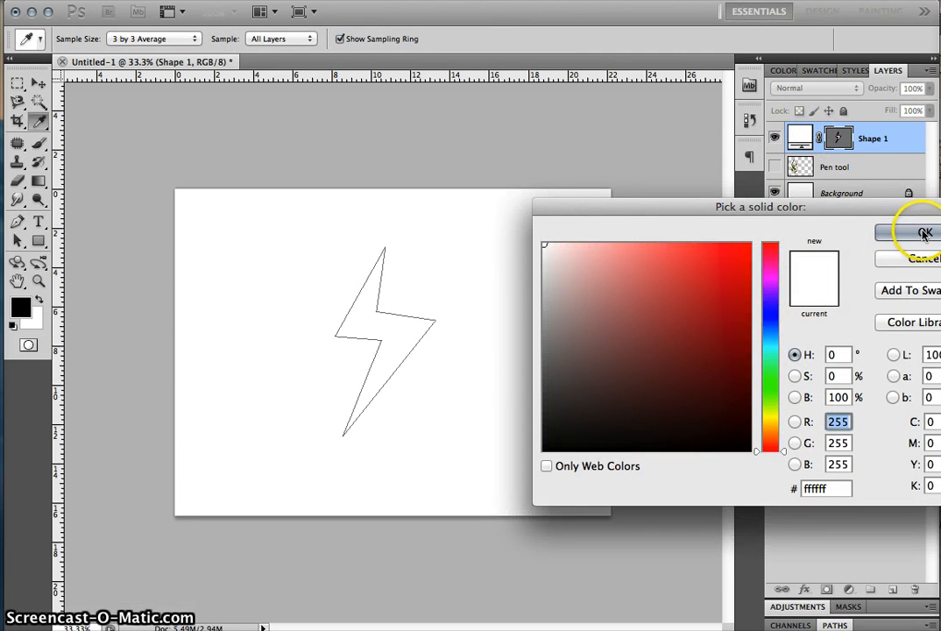
click(725, 249)
click(920, 233)
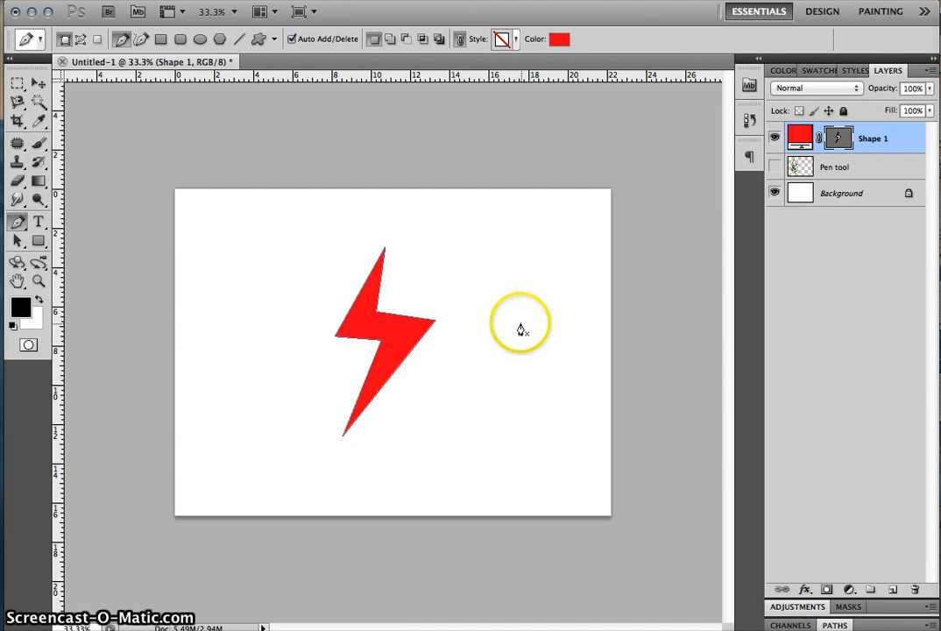
- Fill the red lightning bolt shape with the white background color
key(ctrl+plus)
key(ctrl+plus)
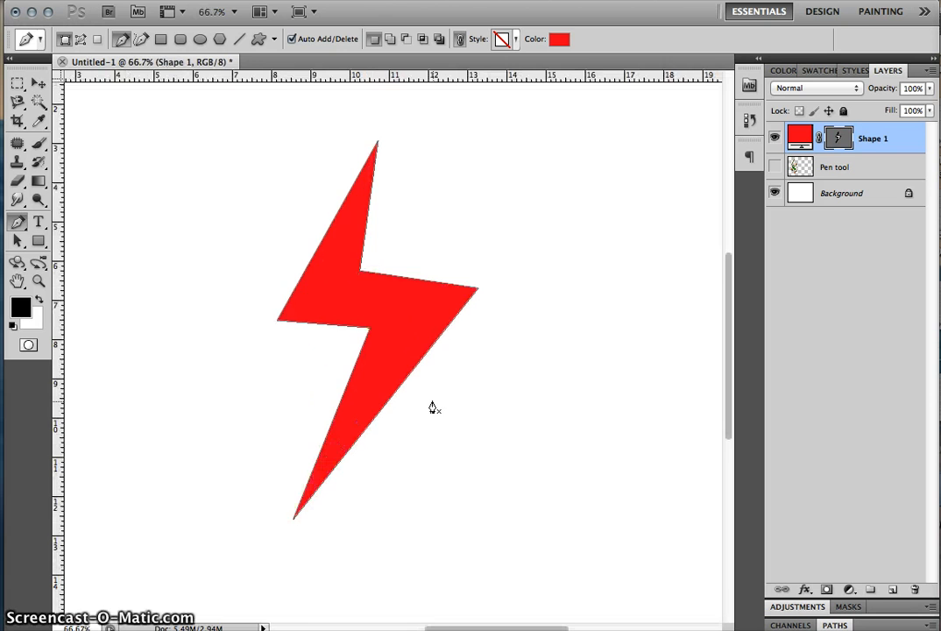
key(ctrl+plus)
click(449, 378)
scroll(450, 377, up, 3)
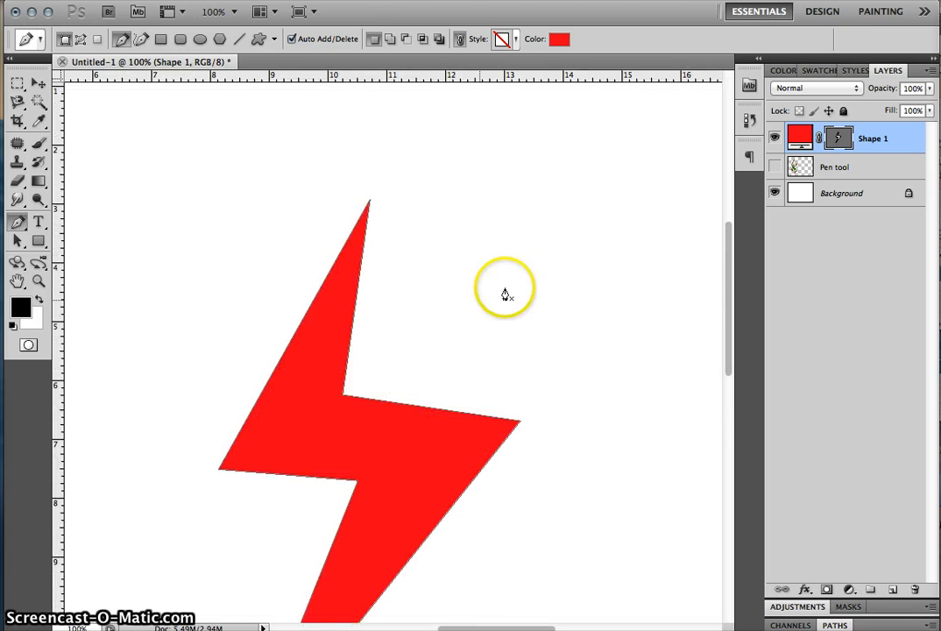
key(super+BackSpace)
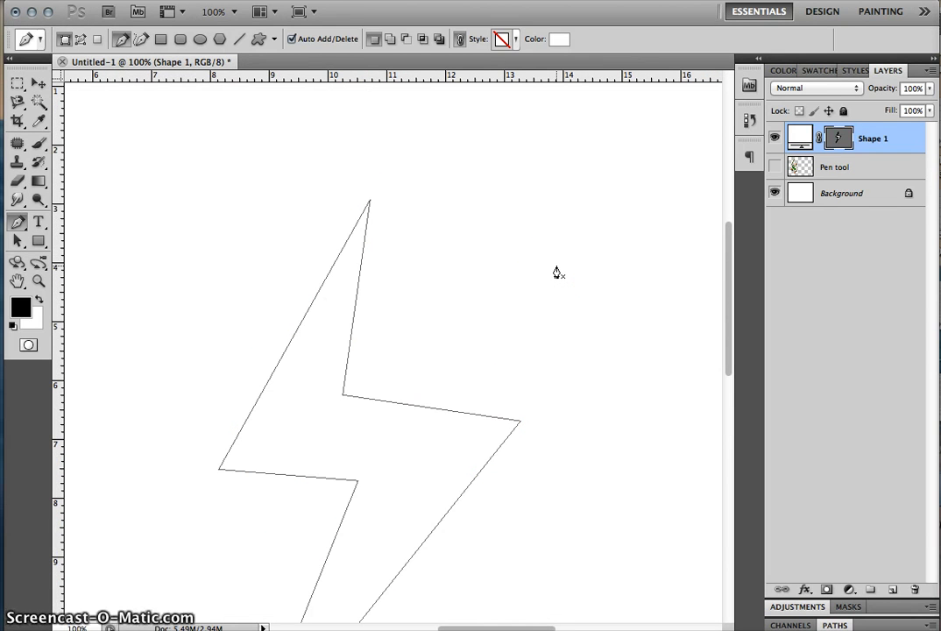
- Undo the white fill and all earlier steps back to before the lightning bolt shape was drawn
key(ctrl+alt+z)
key(ctrl+alt+z)
key(ctrl+alt+z)
key(ctrl+alt+z)
key(ctrl+alt+z)
key(ctrl+alt+z)
key(ctrl+alt+z)
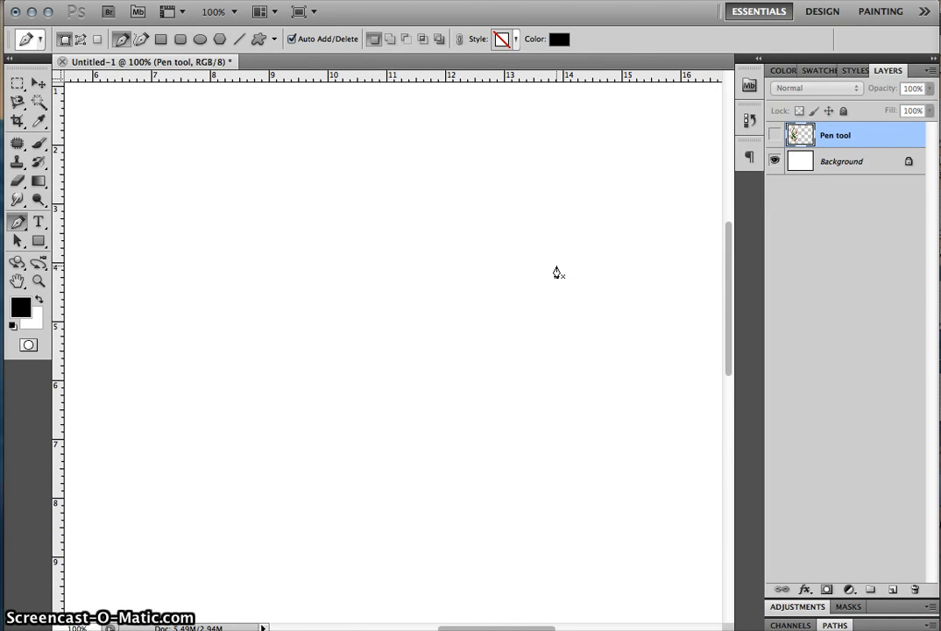
- Draw a closed six-point lightning bolt shape layer with a black fill at 100% zoom using the Pen tool
click(390, 163)
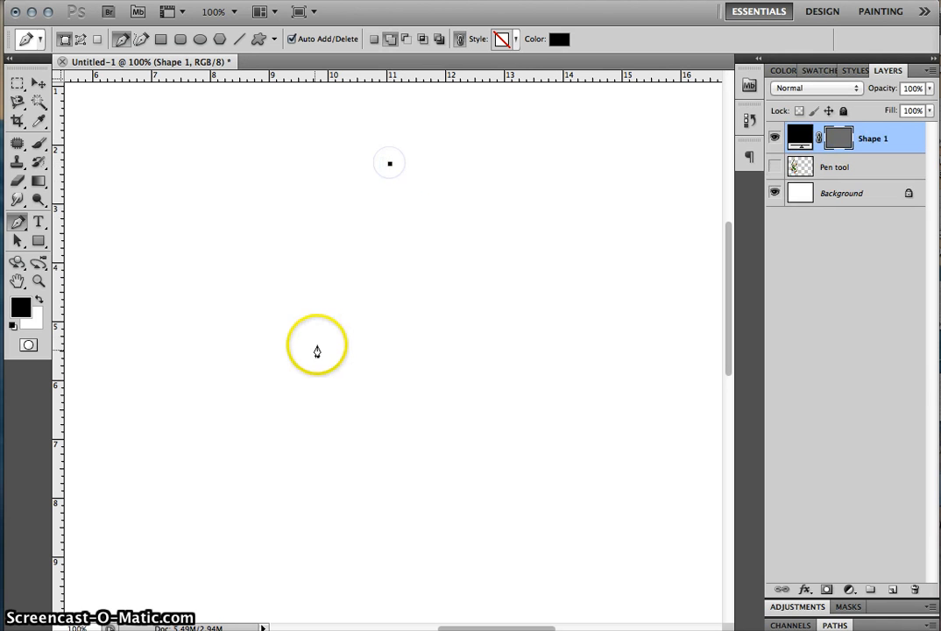
click(298, 372)
click(412, 371)
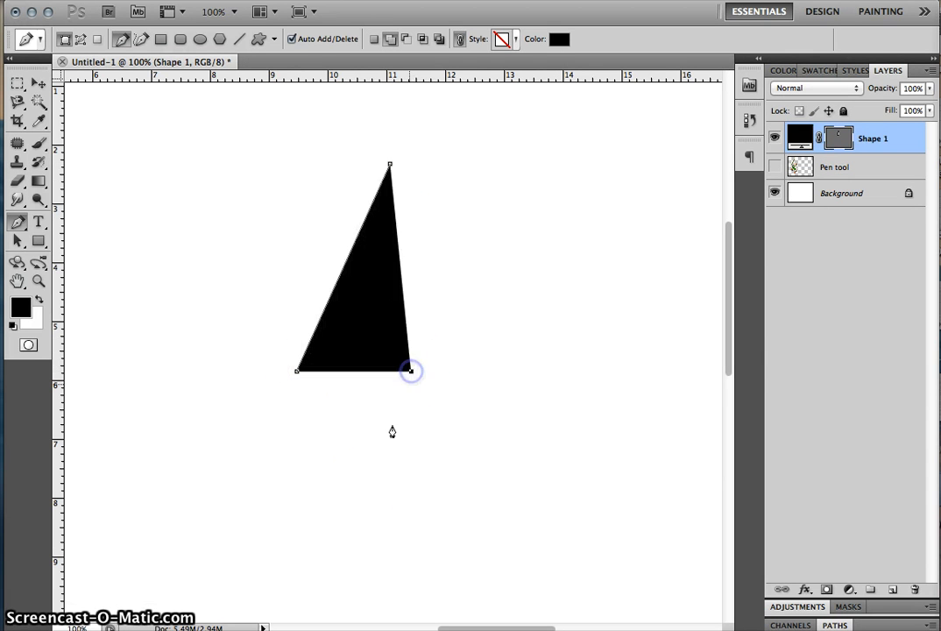
click(326, 584)
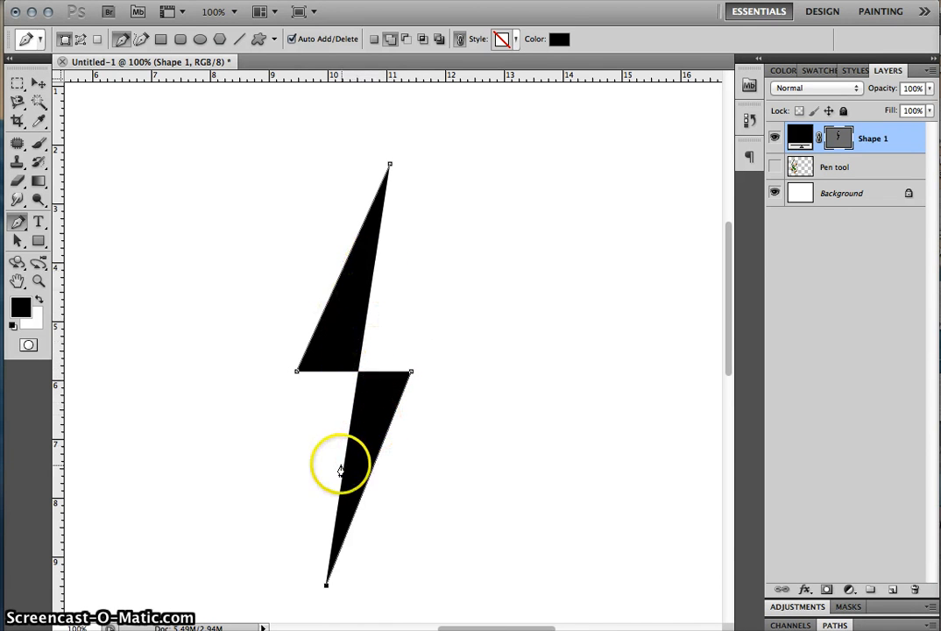
click(478, 348)
click(356, 337)
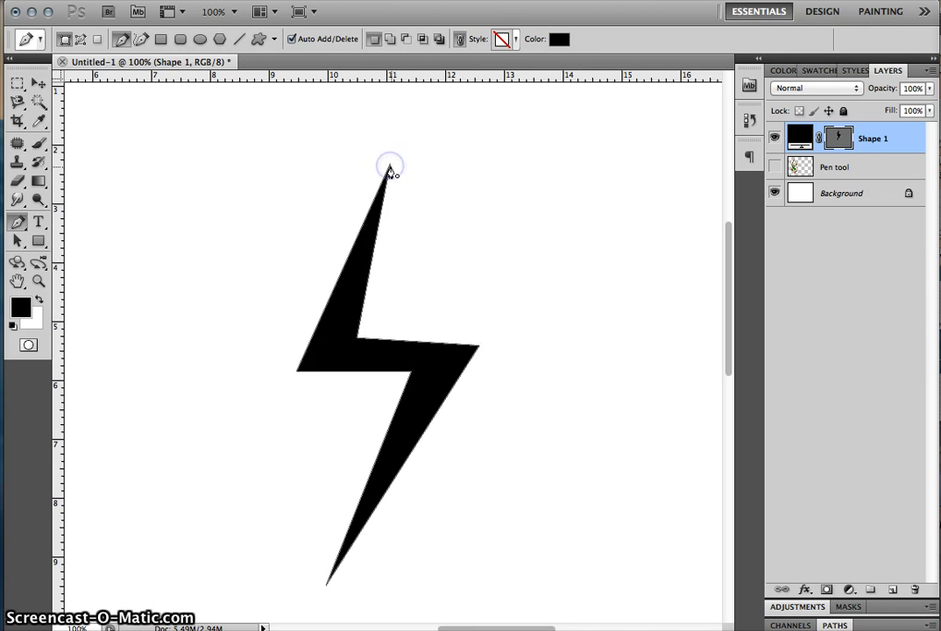
- Recolor the black lightning bolt shape to bright red
double_click(802, 140)
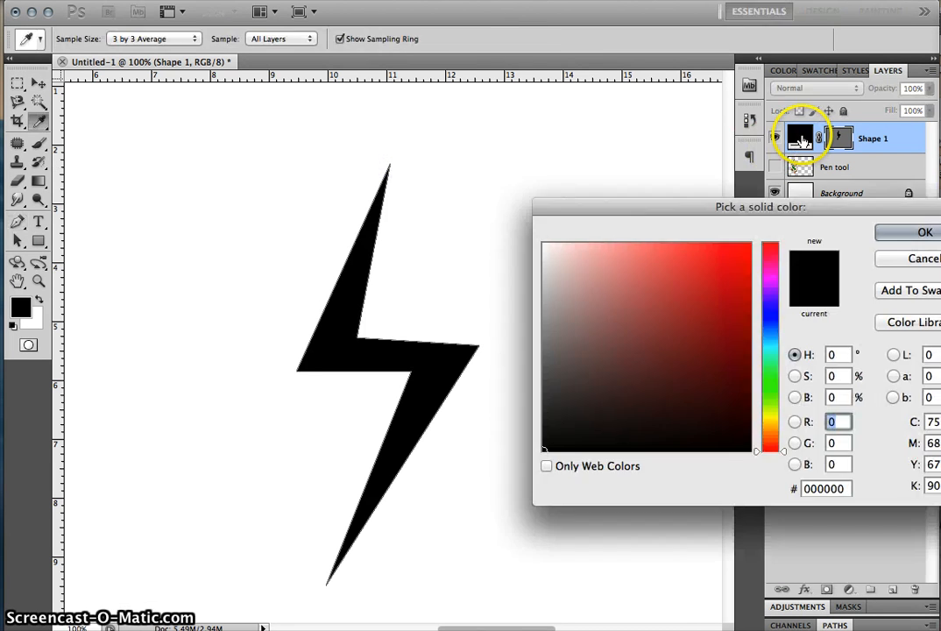
click(741, 251)
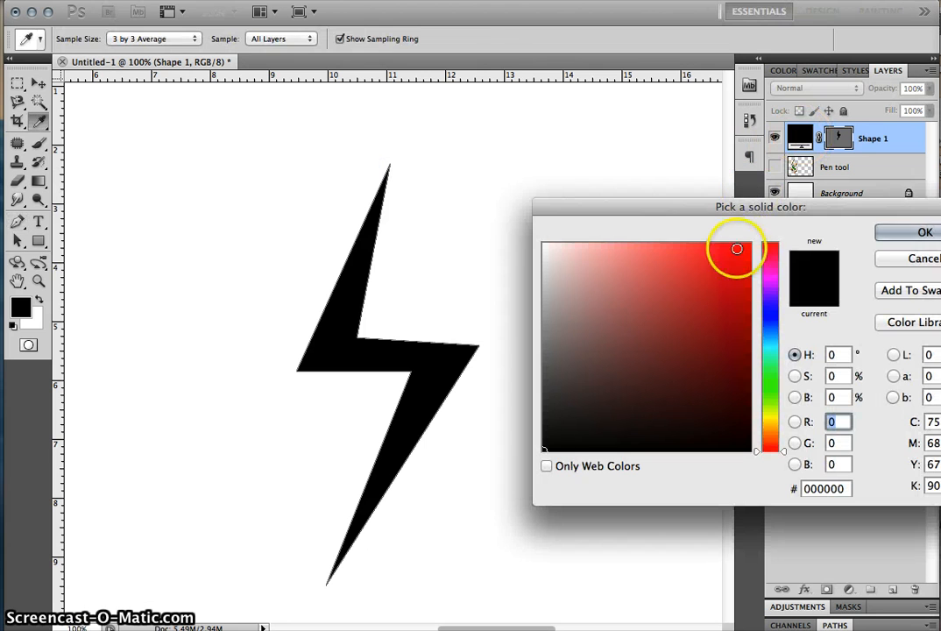
click(925, 232)
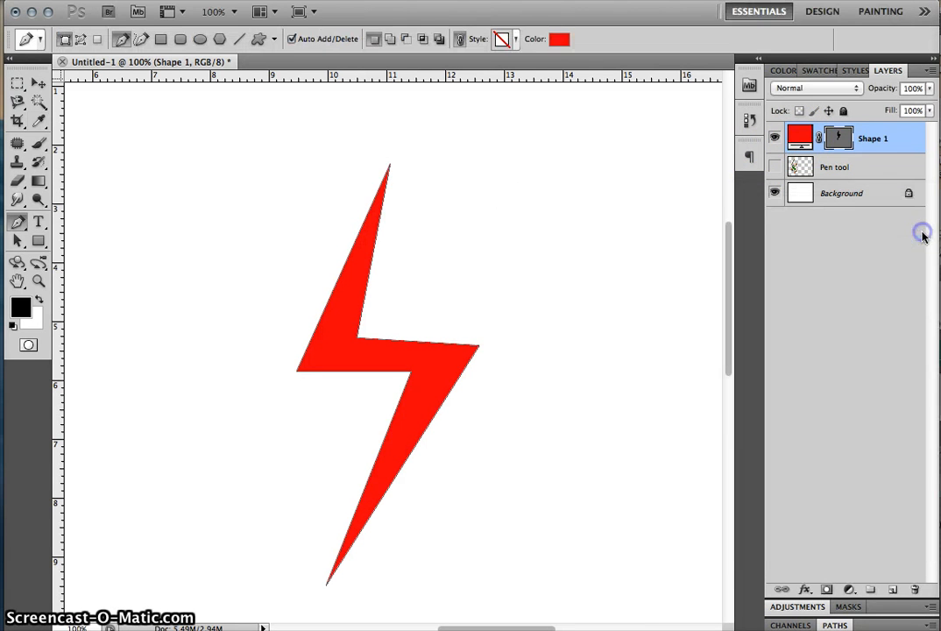
- Add Bevel and Emboss and a black outside Stroke to the Shape 1 layer's style
double_click(908, 134)
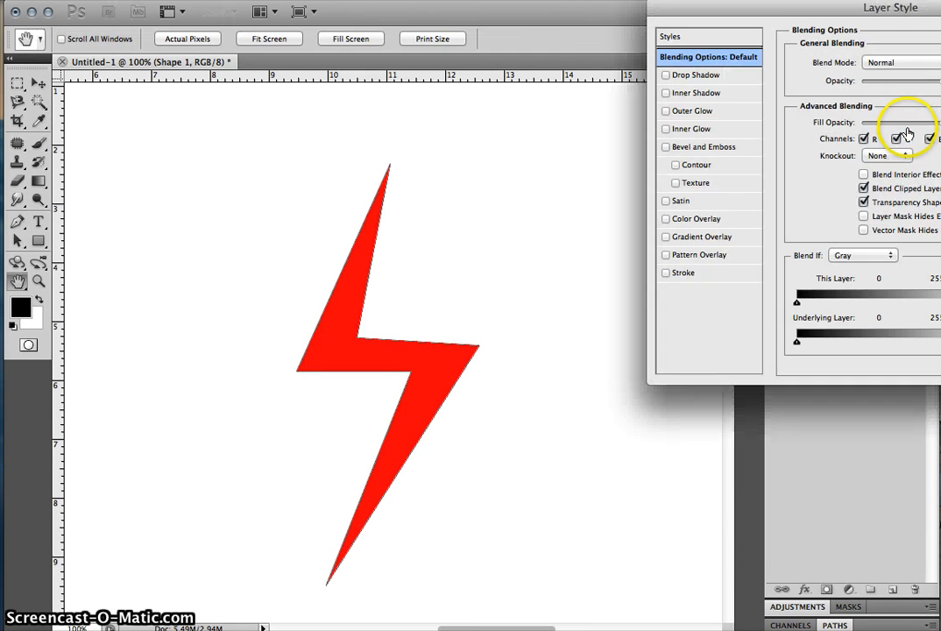
click(686, 149)
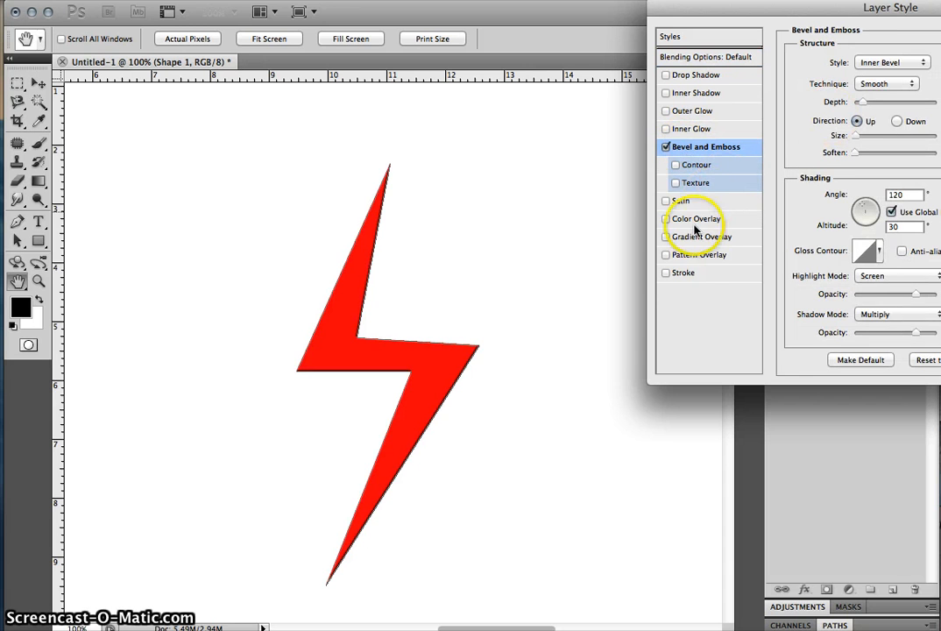
click(687, 273)
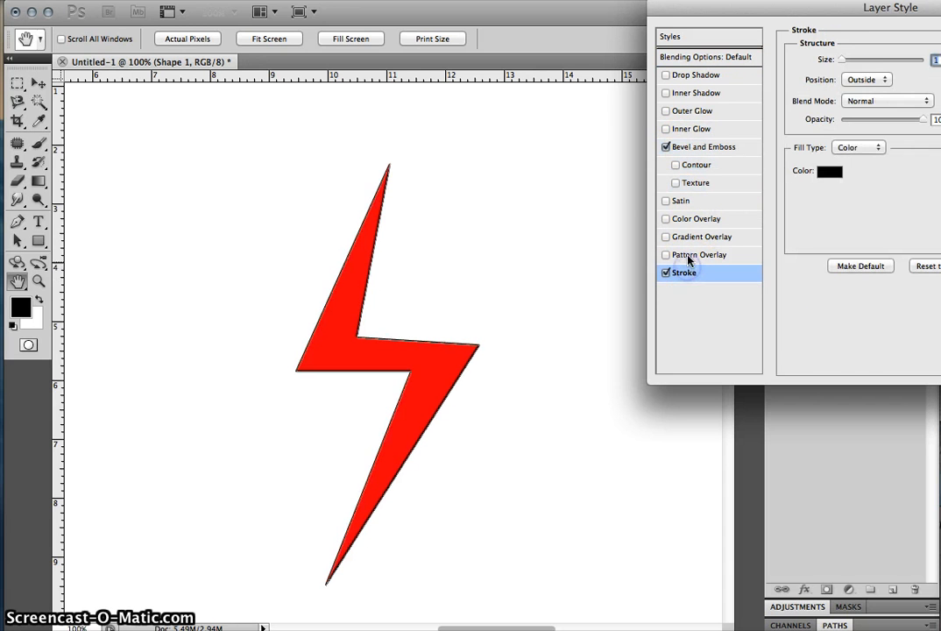
- Add a Drop Shadow falling down-left of the bolt, with angle 54°, distance 41 and size 24, and apply the layer style
click(702, 75)
drag(326, 496, 295, 523)
click(852, 165)
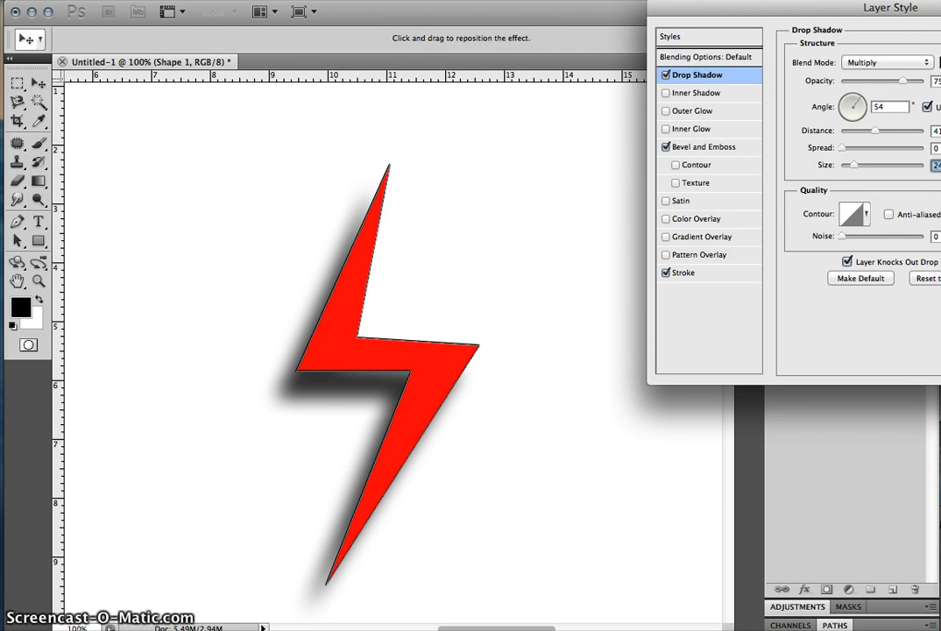
key(Return)
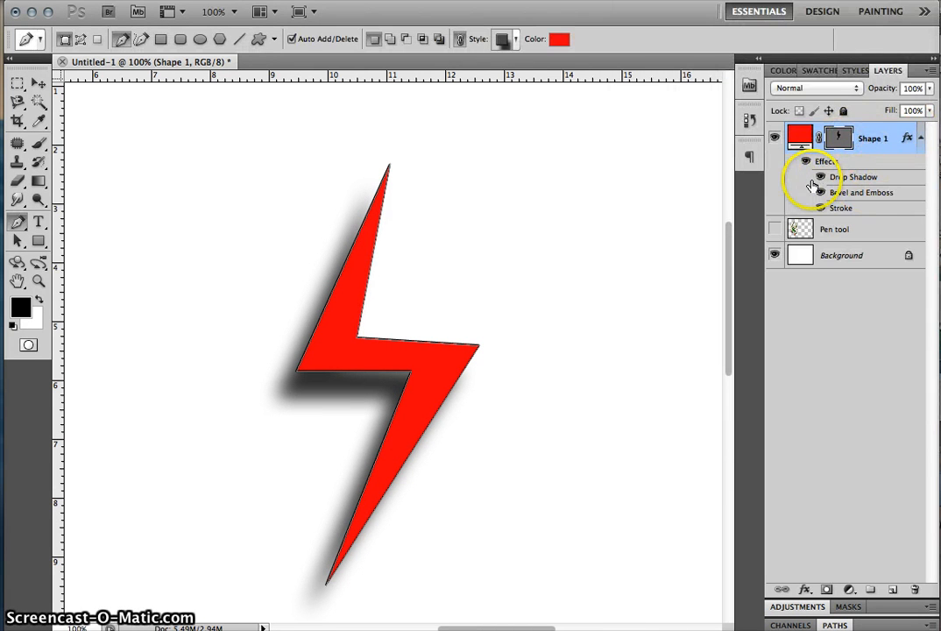
- Select the whole bolt path with the Path Selection Tool and move it slightly up and right of its original position
click(17, 239)
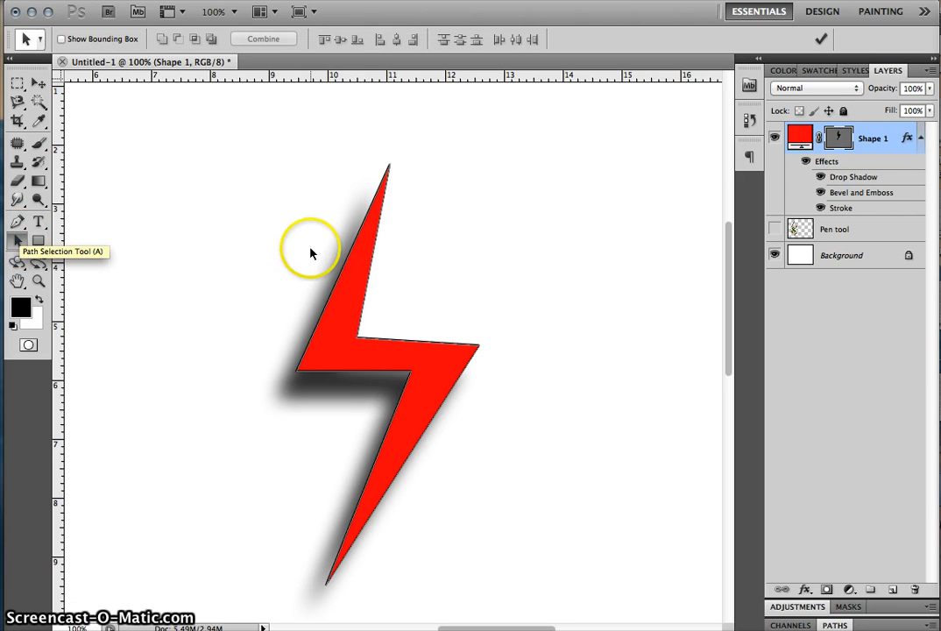
click(345, 270)
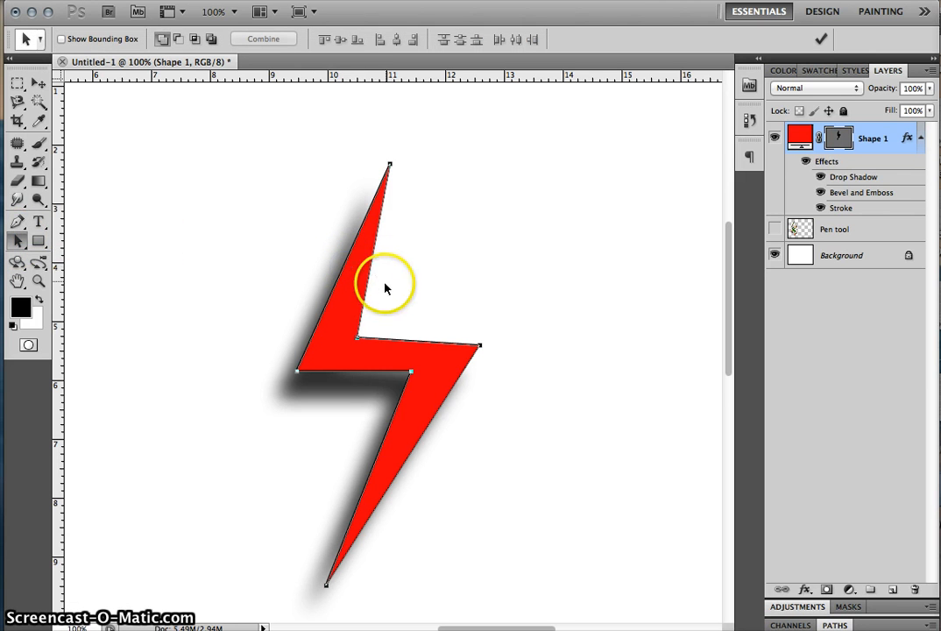
drag(344, 309, 326, 322)
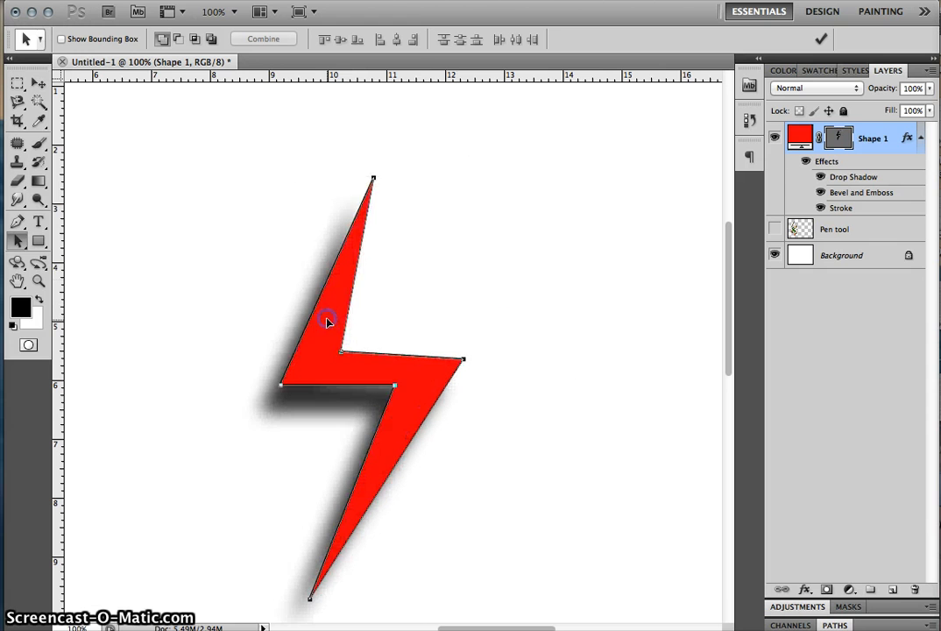
click(372, 181)
drag(373, 180, 419, 159)
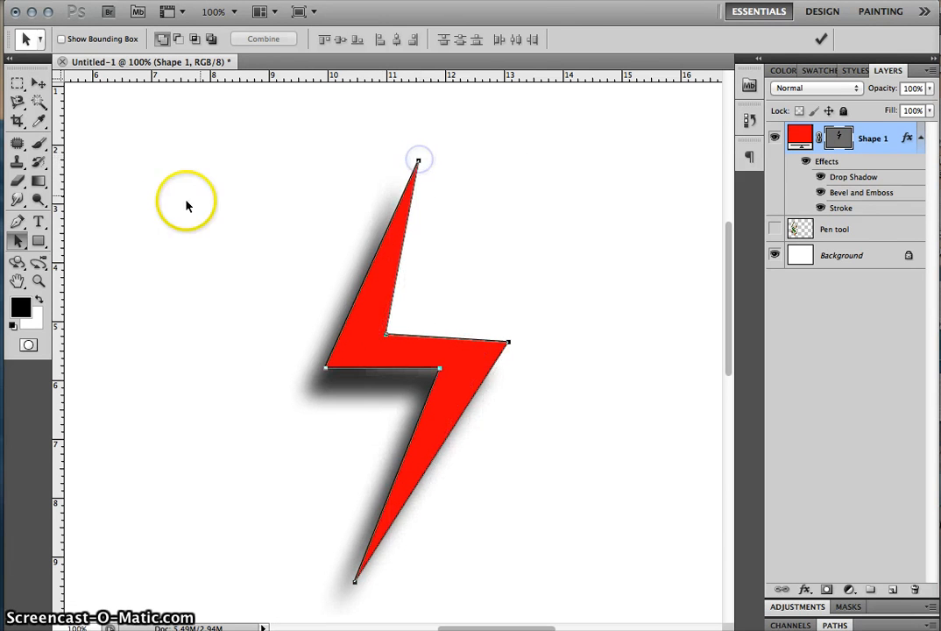
- With the Direct Selection Tool, pull the bolt's top tip upward, its left corner outward, its inner lower corner slightly down and its bottom tip down-left
click(19, 242)
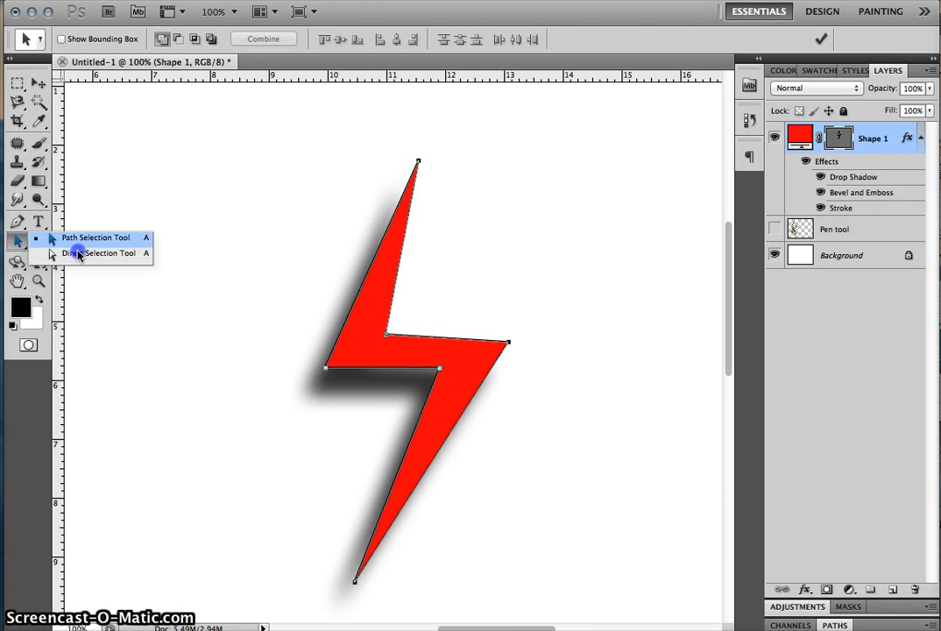
click(70, 255)
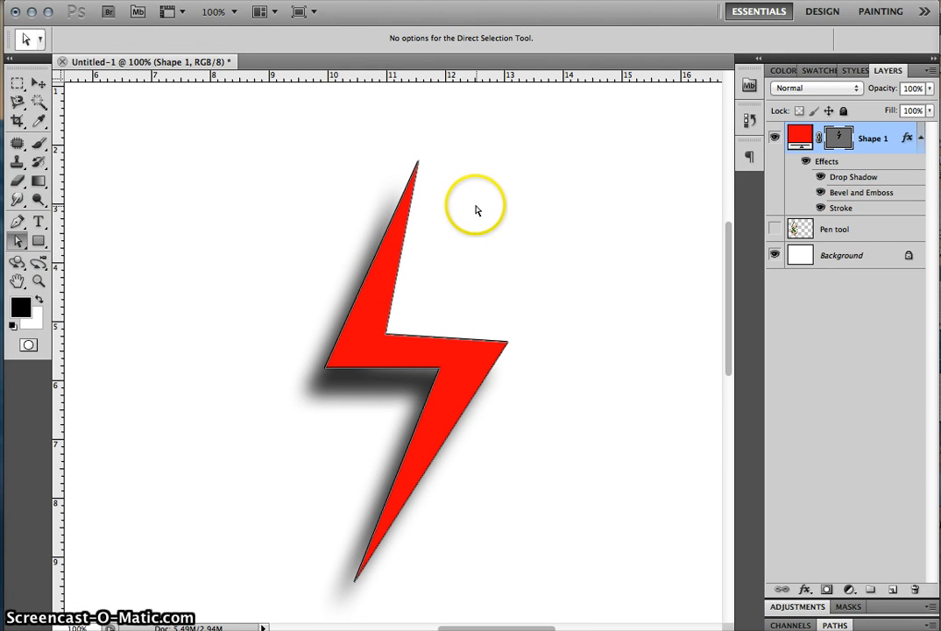
click(418, 164)
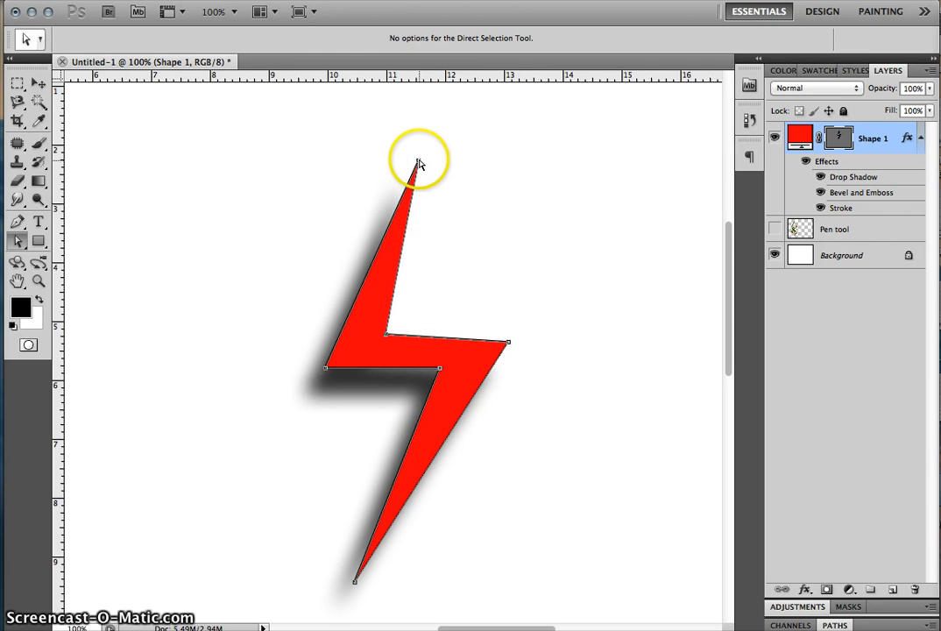
drag(418, 164, 419, 114)
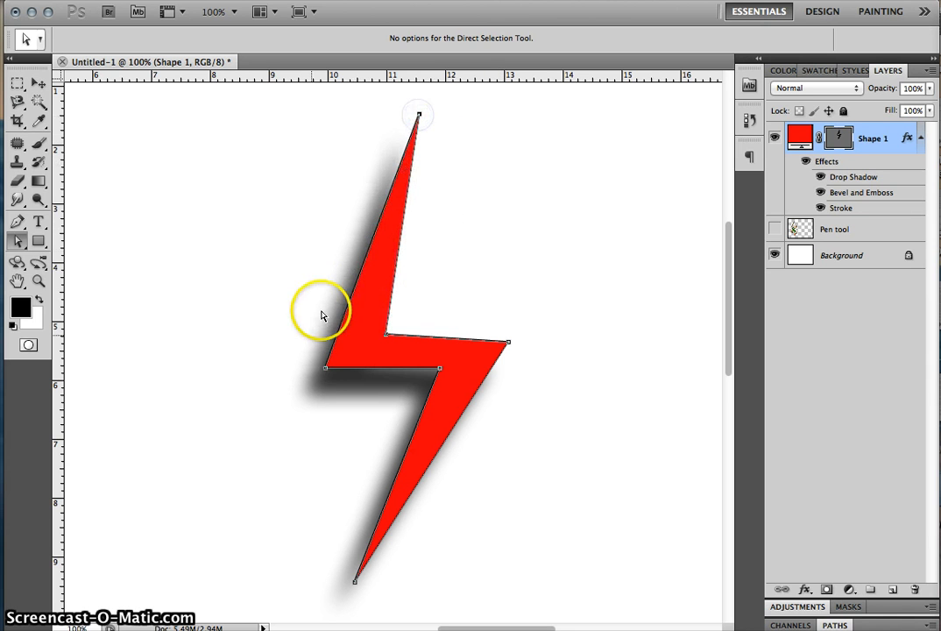
drag(321, 372, 260, 383)
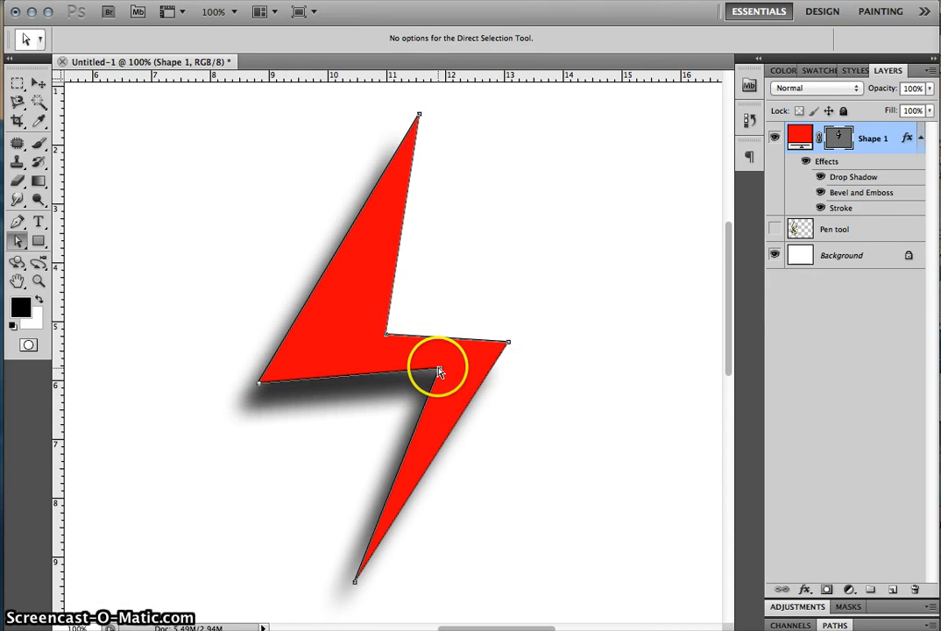
drag(441, 370, 440, 380)
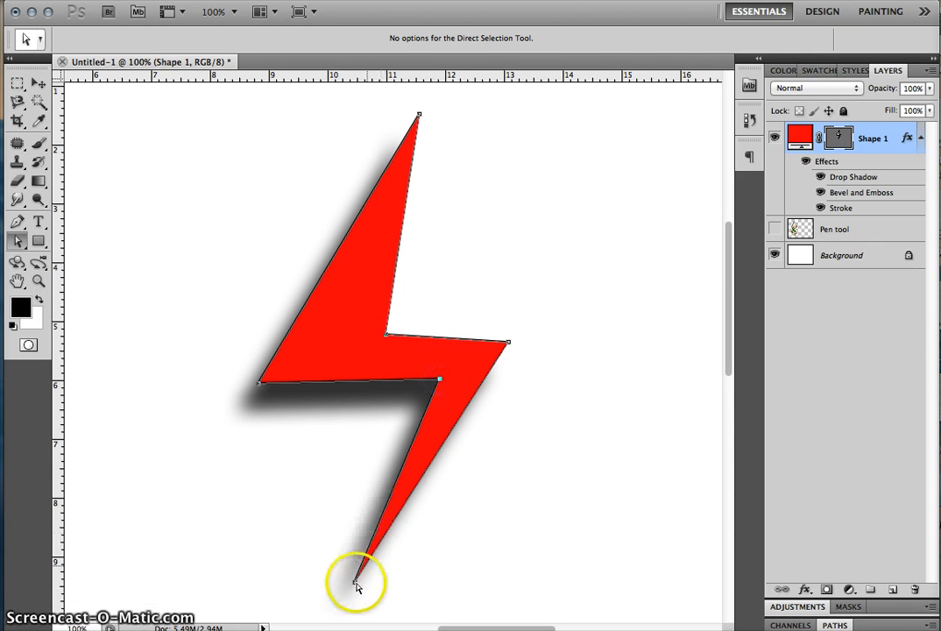
drag(356, 582, 323, 619)
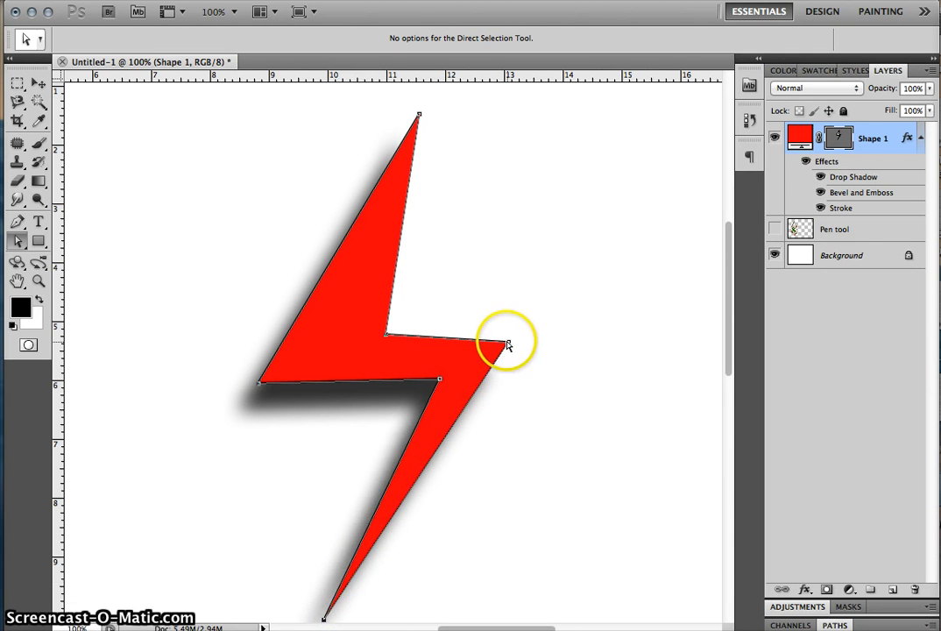
- Move the bolt's inner upper notch toward its left corner and its right corner slightly inward, then deselect the path
drag(509, 345, 516, 307)
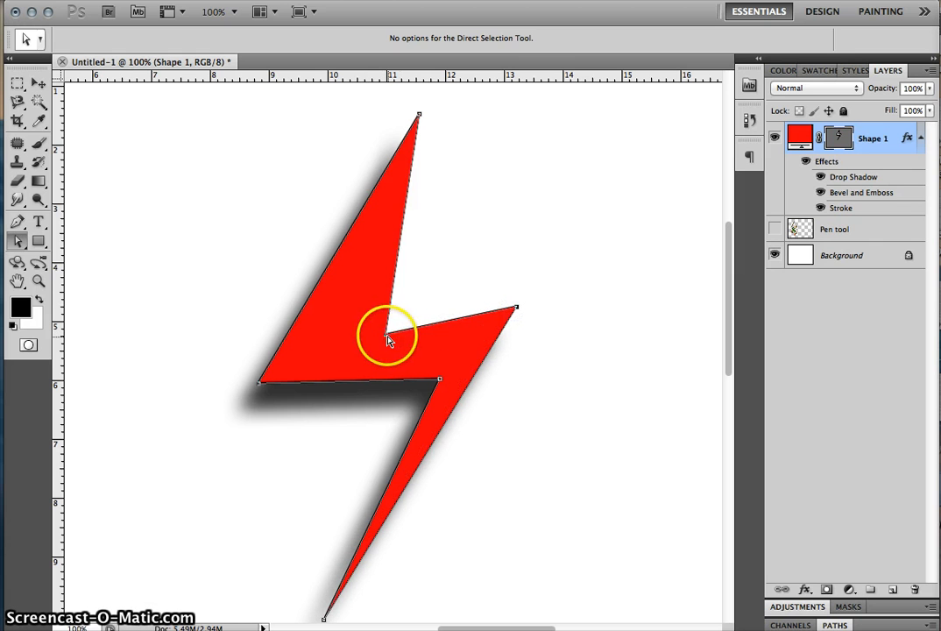
drag(316, 359, 316, 357)
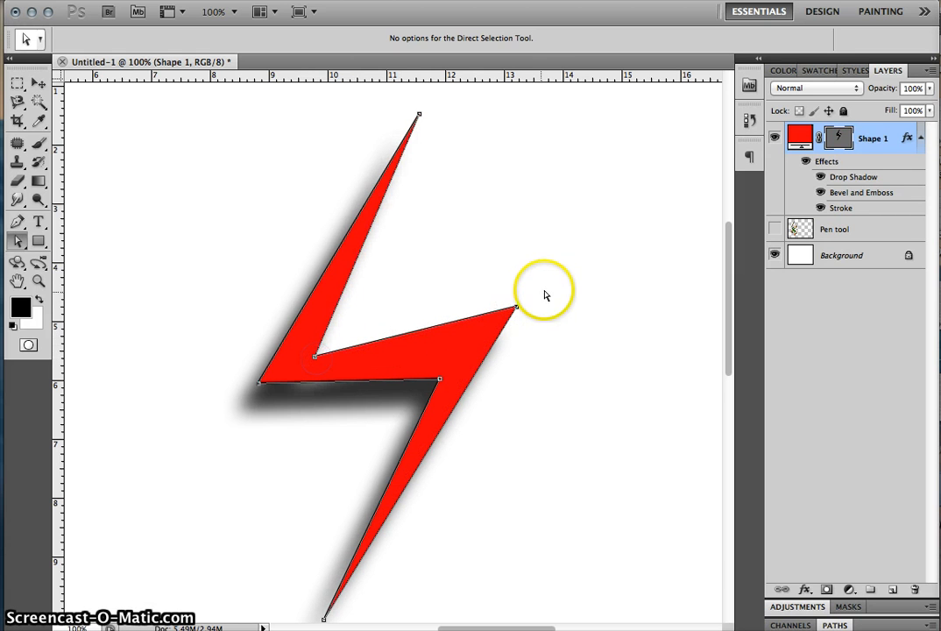
drag(516, 309, 489, 338)
click(607, 438)
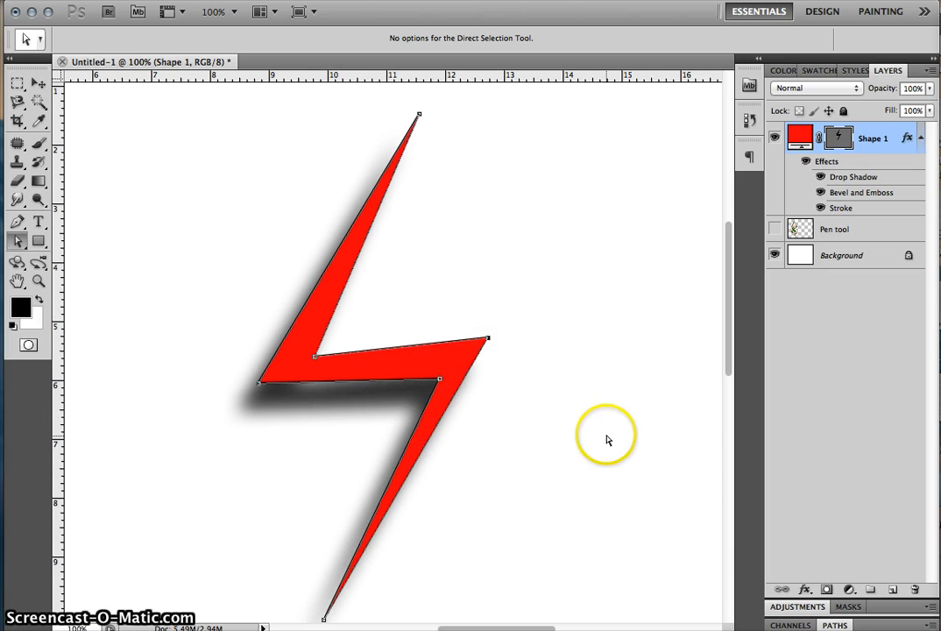
click(607, 439)
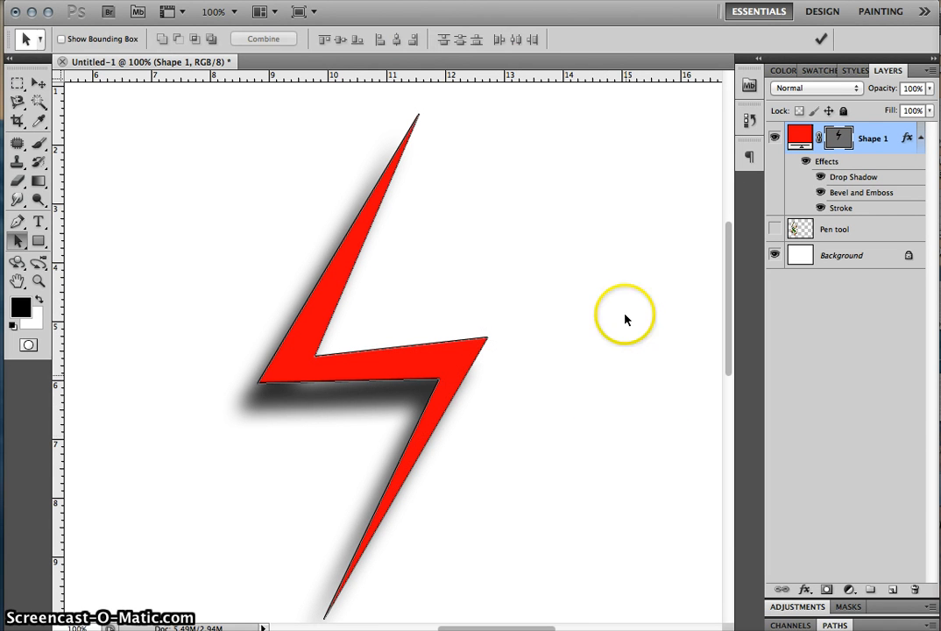
- Draw a closed, curved leaf-like shape with the Pen tool in the empty area right of the bolt, using curved anchor points
scroll(595, 332, down, 3)
scroll(595, 331, right, 5)
scroll(595, 331, up, 3)
scroll(595, 331, left, 6)
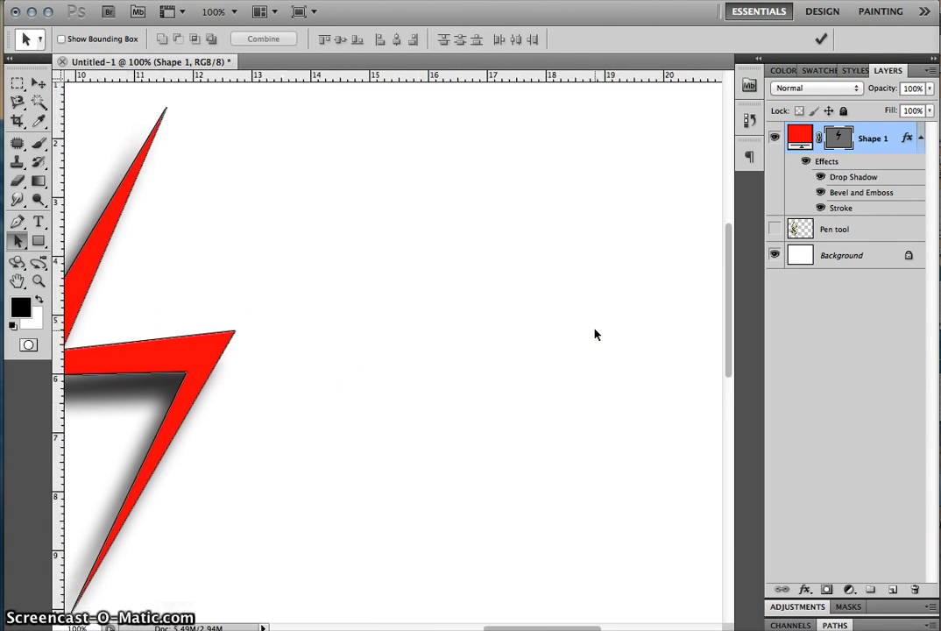
click(17, 225)
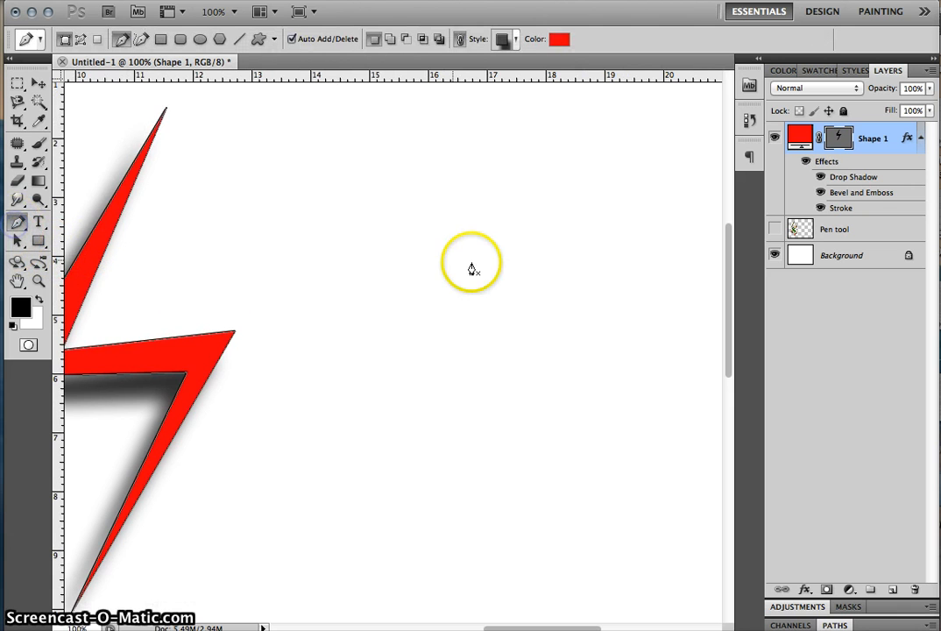
click(504, 157)
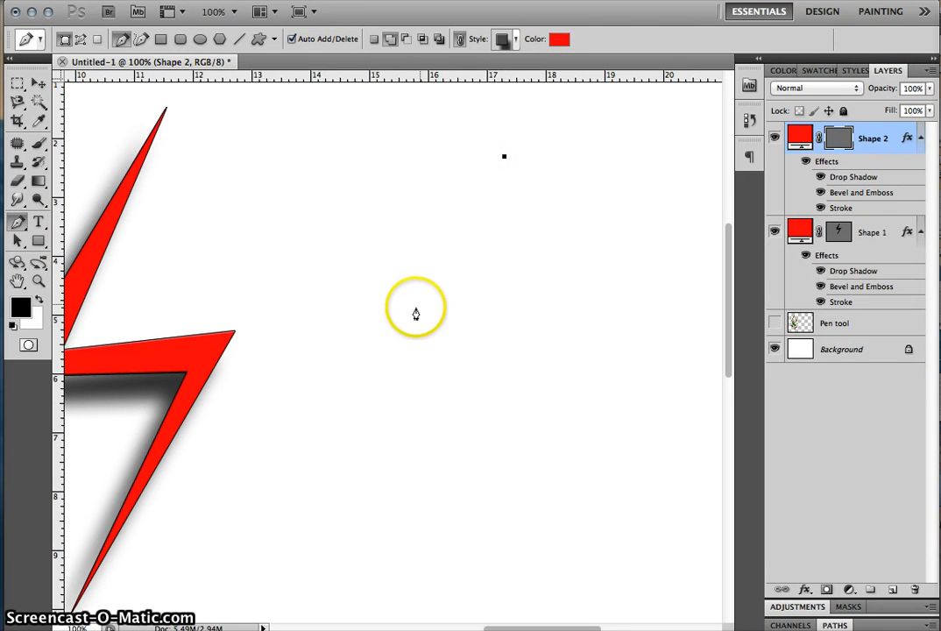
drag(407, 331, 411, 478)
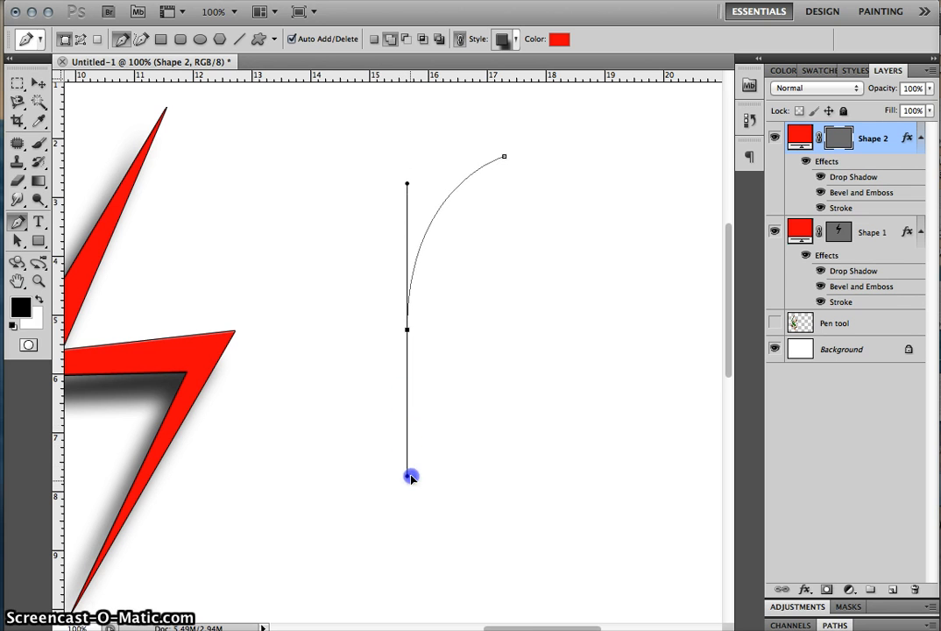
drag(412, 404, 416, 477)
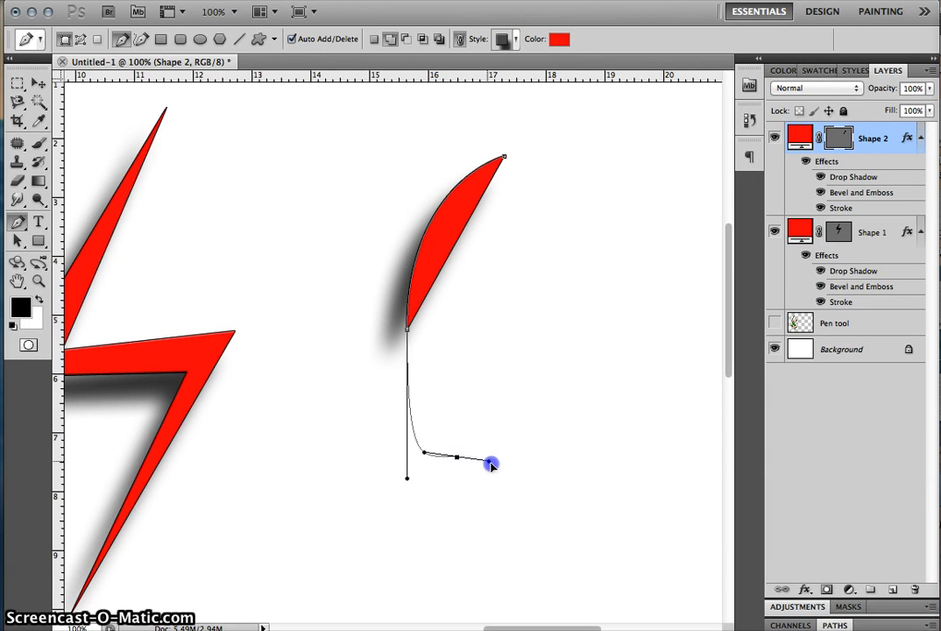
drag(523, 483, 589, 469)
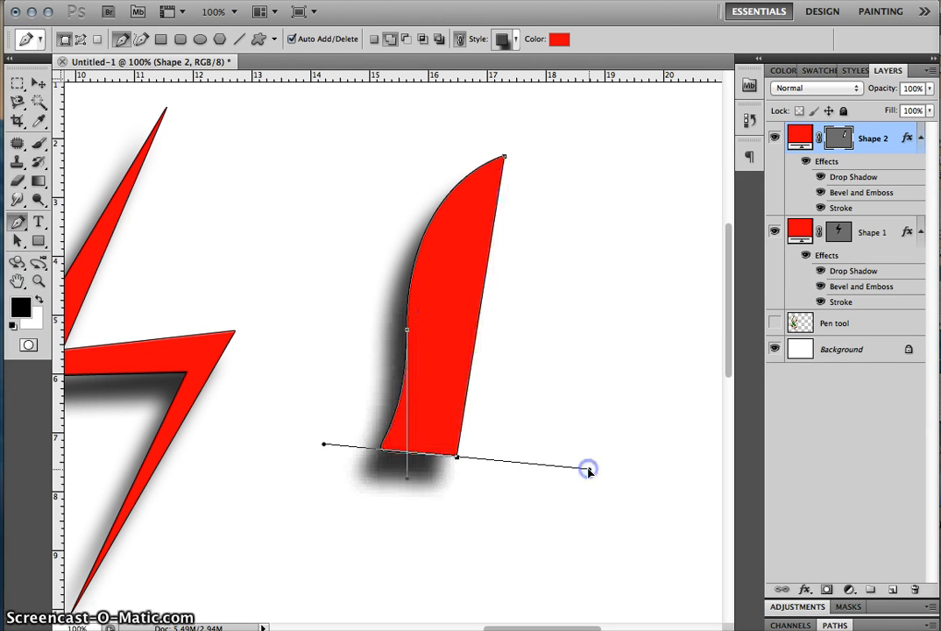
drag(676, 230, 659, 188)
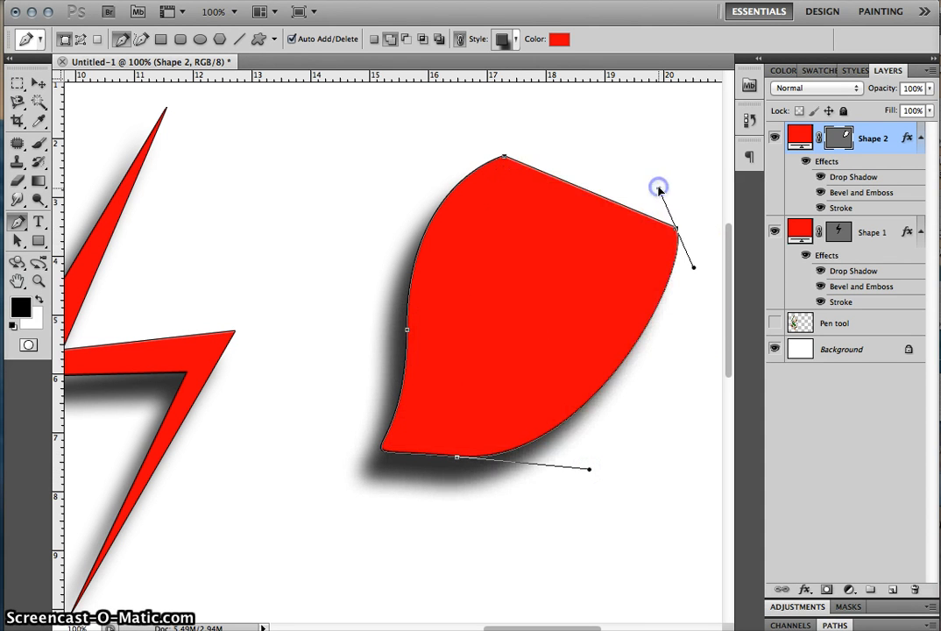
click(505, 162)
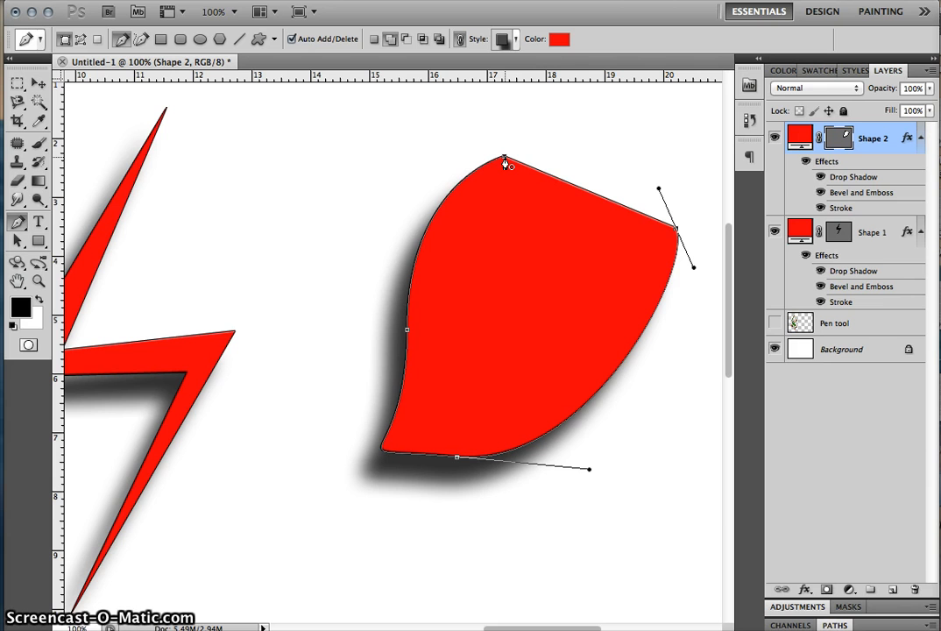
click(505, 158)
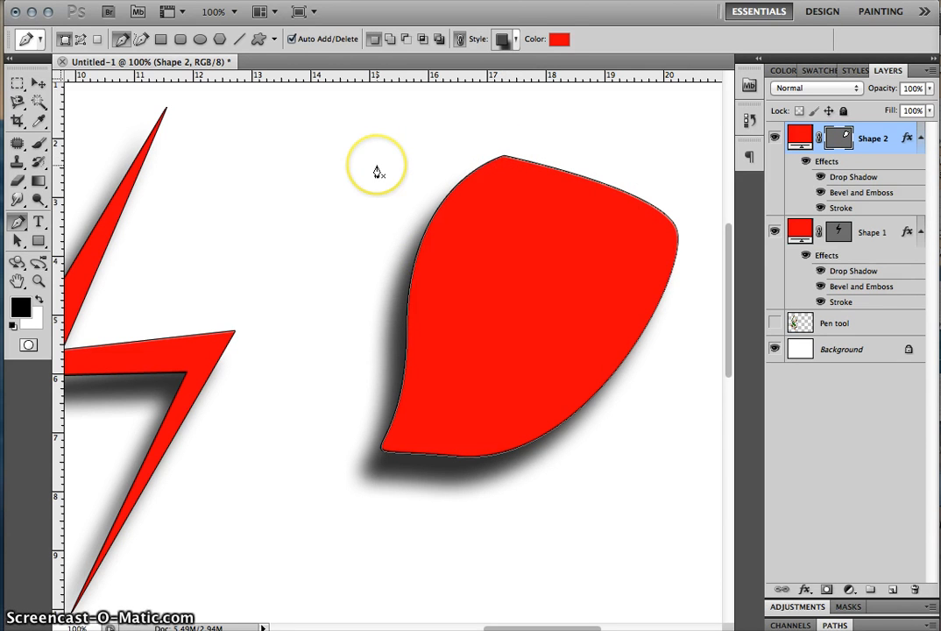
- Move the whole curved shape slightly to the left with the Path Selection Tool
click(18, 240)
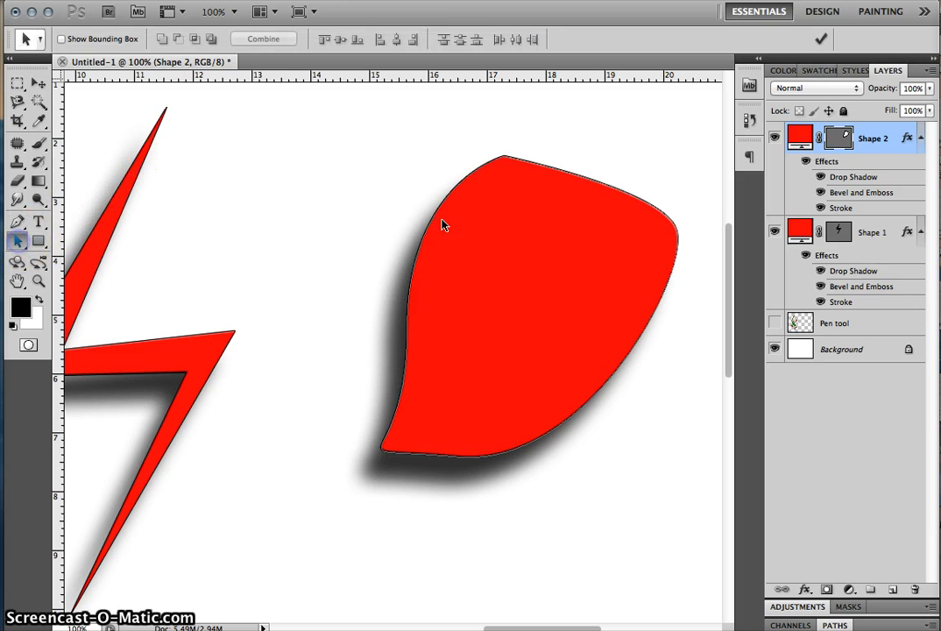
drag(561, 265, 539, 280)
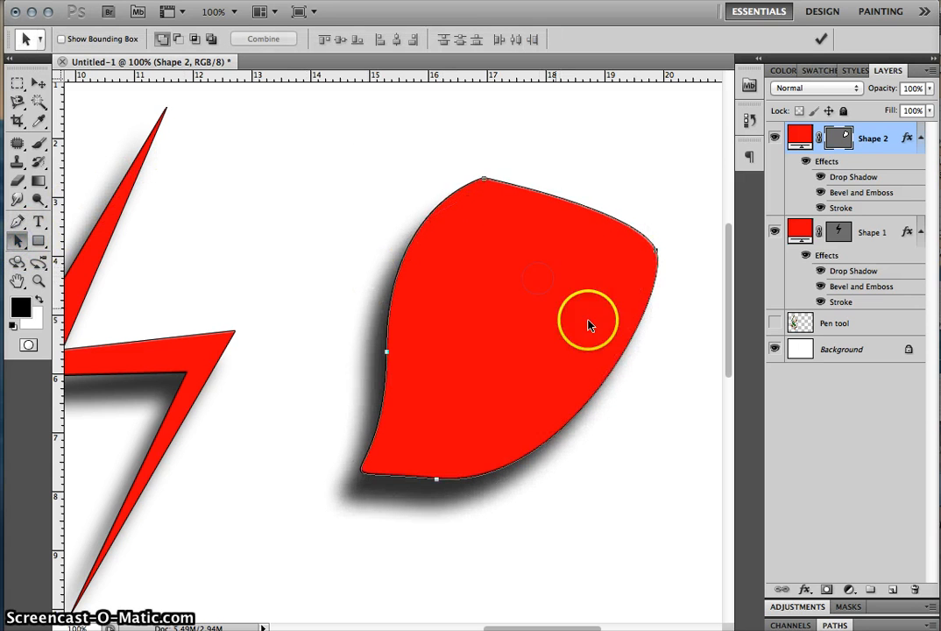
drag(506, 464, 497, 466)
drag(511, 377, 529, 355)
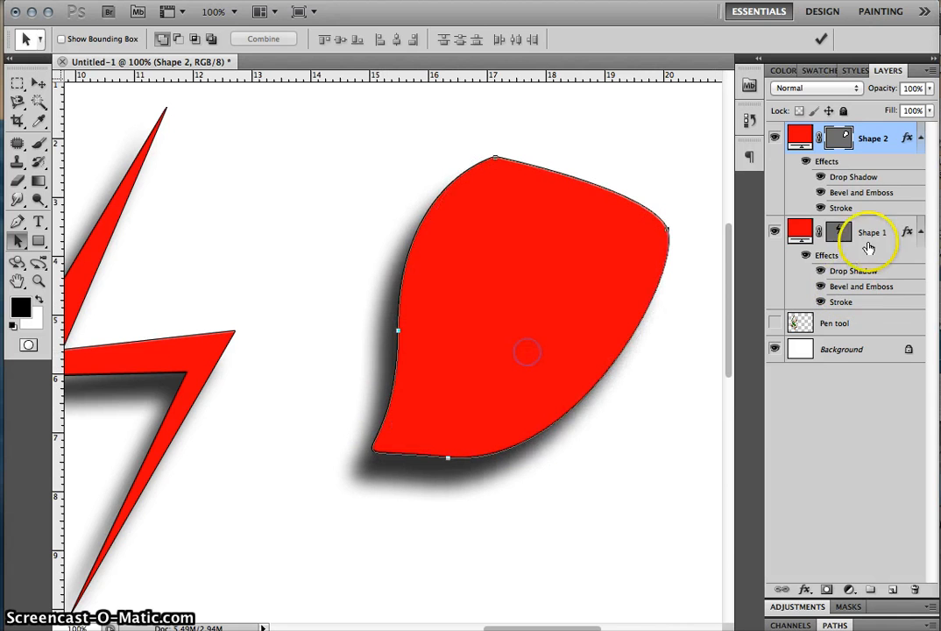
- Recolor the Shape 2 layer's fill to bright blue
double_click(804, 138)
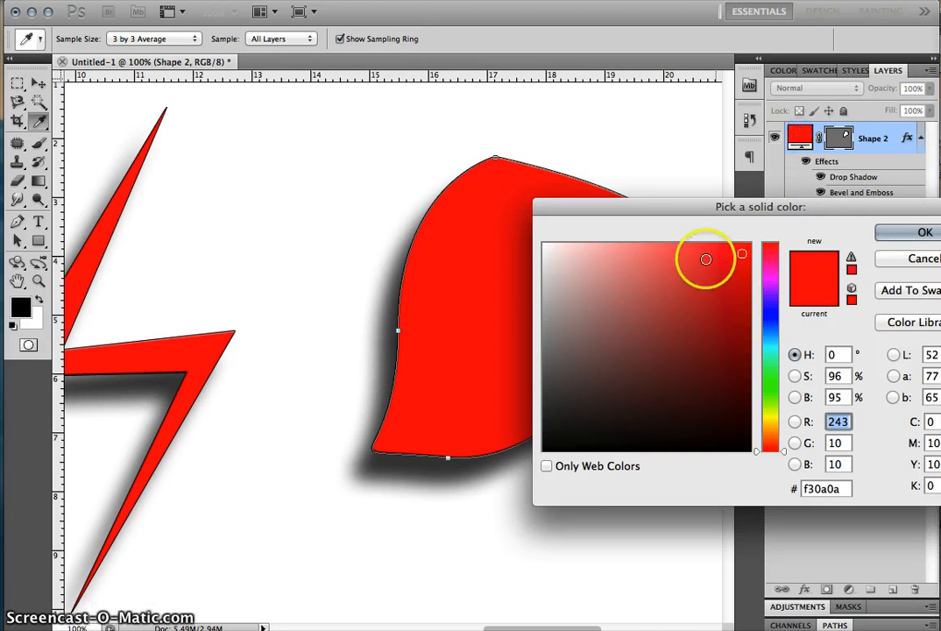
click(771, 318)
click(925, 231)
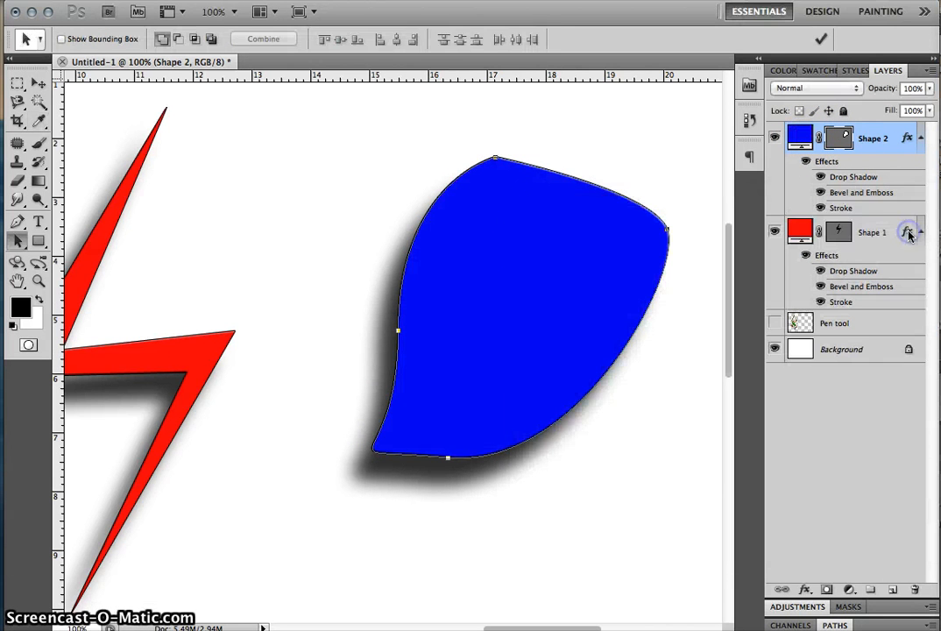
- With the Direct Selection Tool, adjust the direction handles of the blue shape's left and bottom anchors to round the lower-left corner
drag(11, 241, 66, 252)
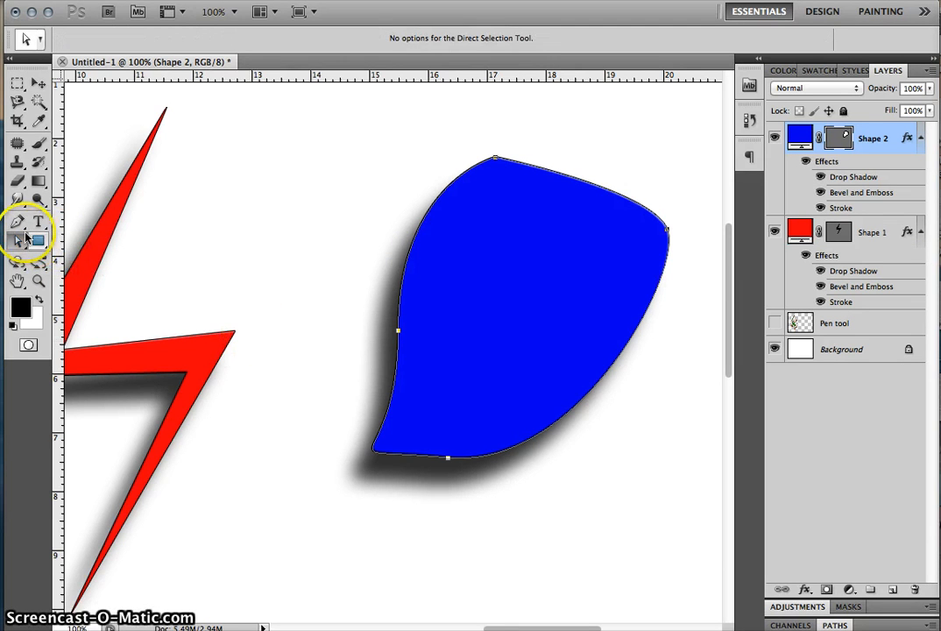
click(337, 293)
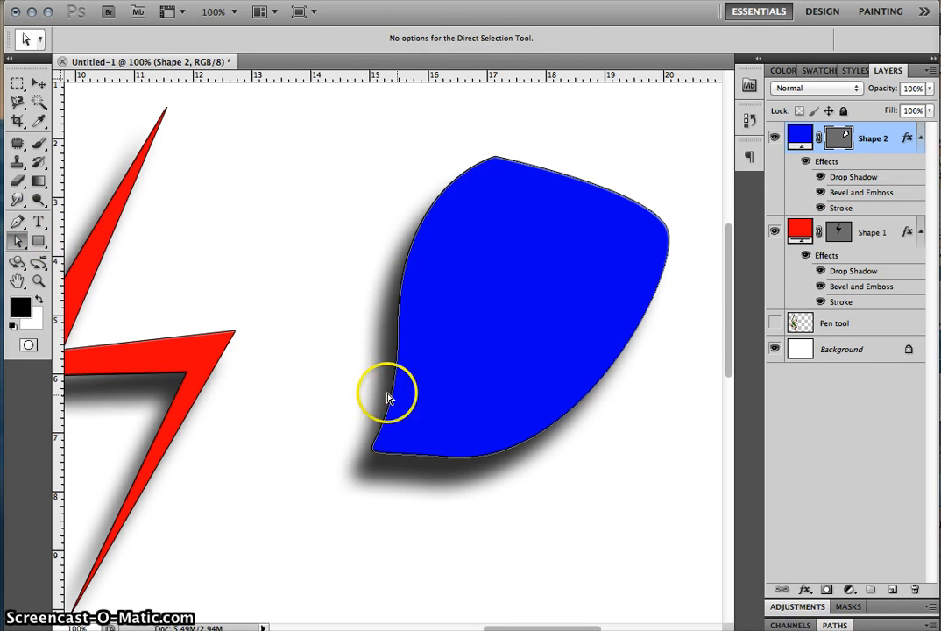
click(398, 335)
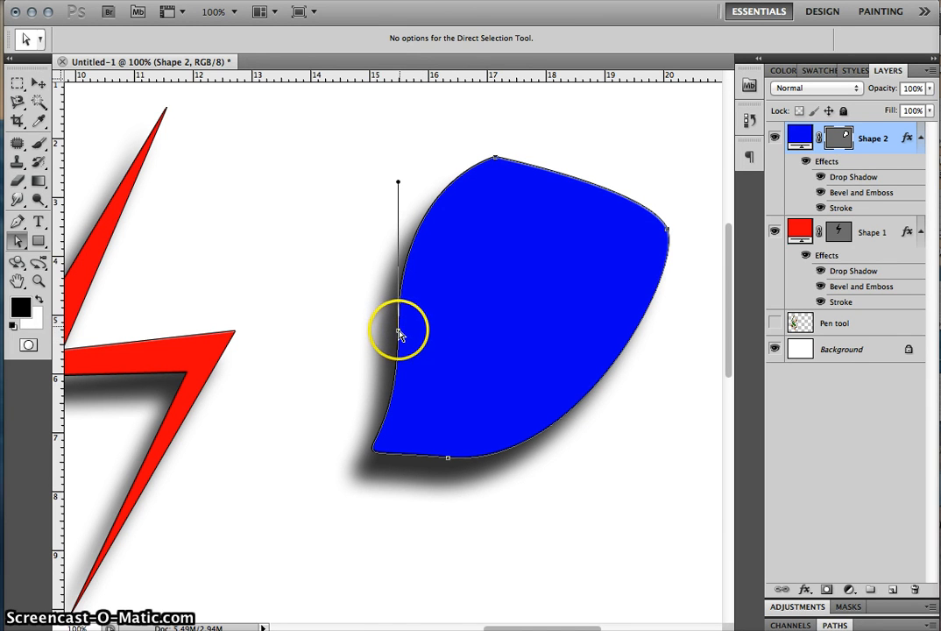
click(399, 332)
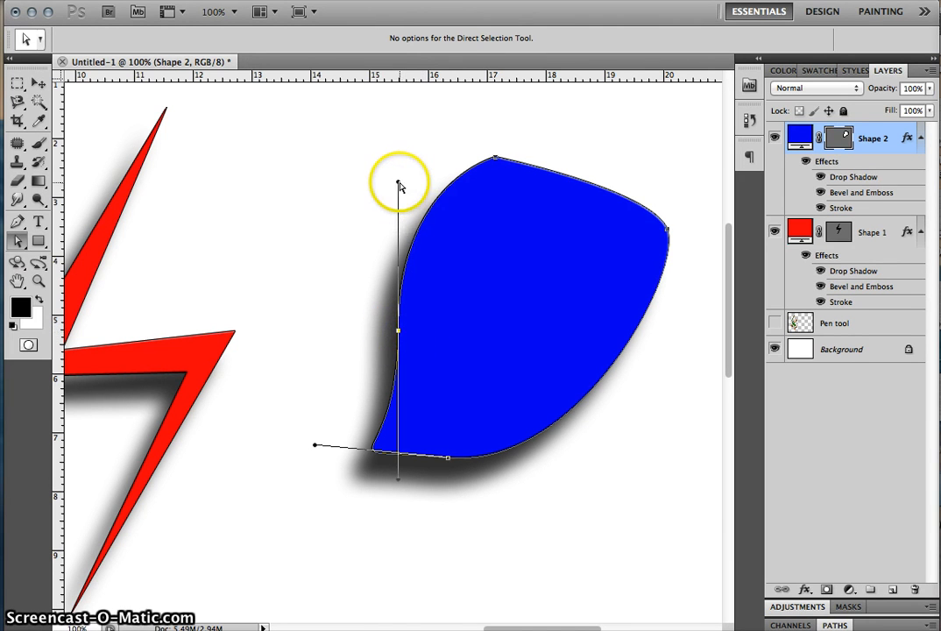
drag(399, 183, 350, 177)
drag(442, 472, 417, 408)
mouse_move(315, 445)
mouse_down()
mouse_move(339, 462)
mouse_move(313, 437)
mouse_move(326, 457)
mouse_up()
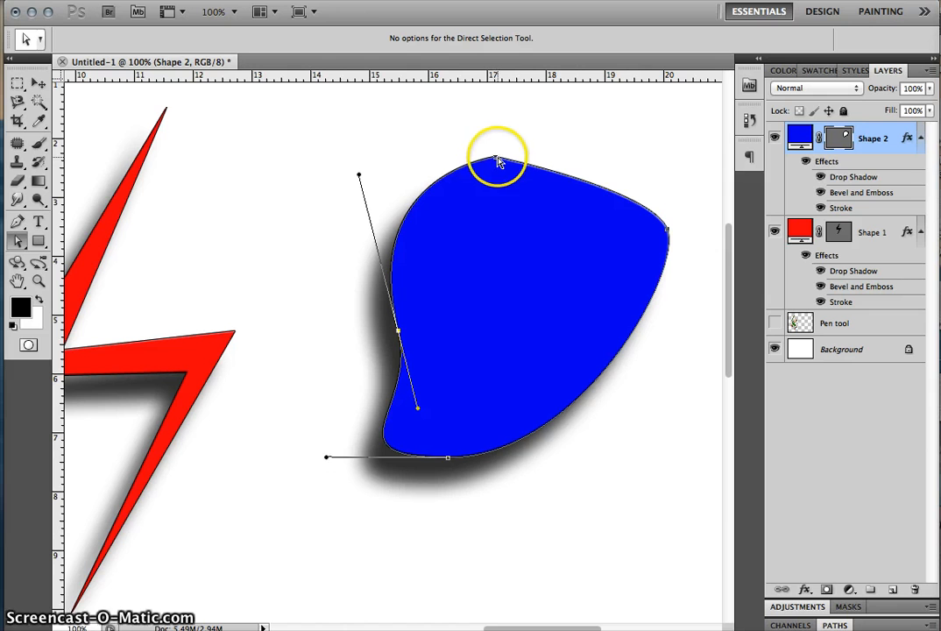
- Move the blue shape's top anchor up-left, raise its right anchor and lengthen that anchor's handles to round the upper-right edge
drag(497, 158, 433, 112)
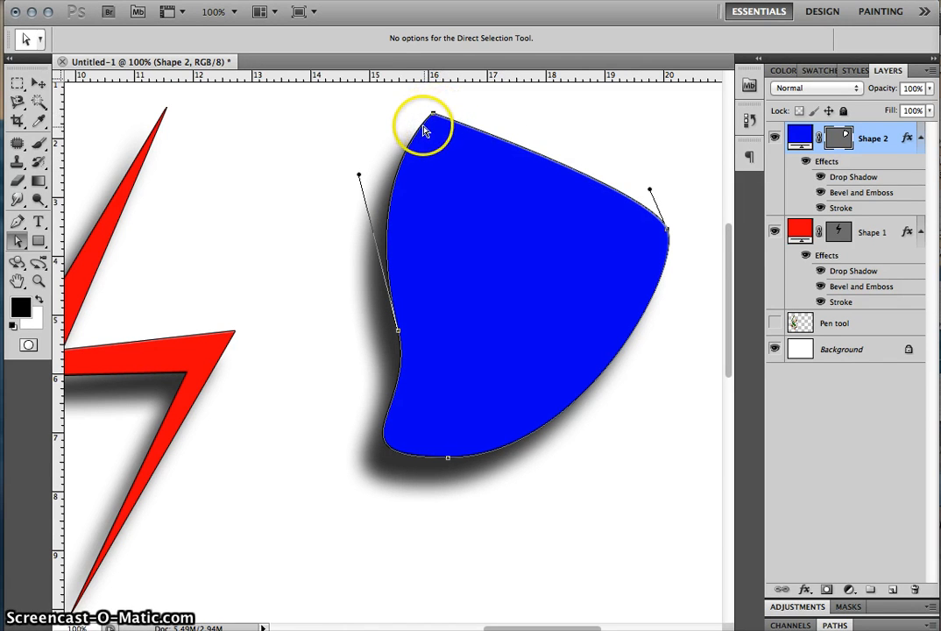
click(650, 190)
click(665, 231)
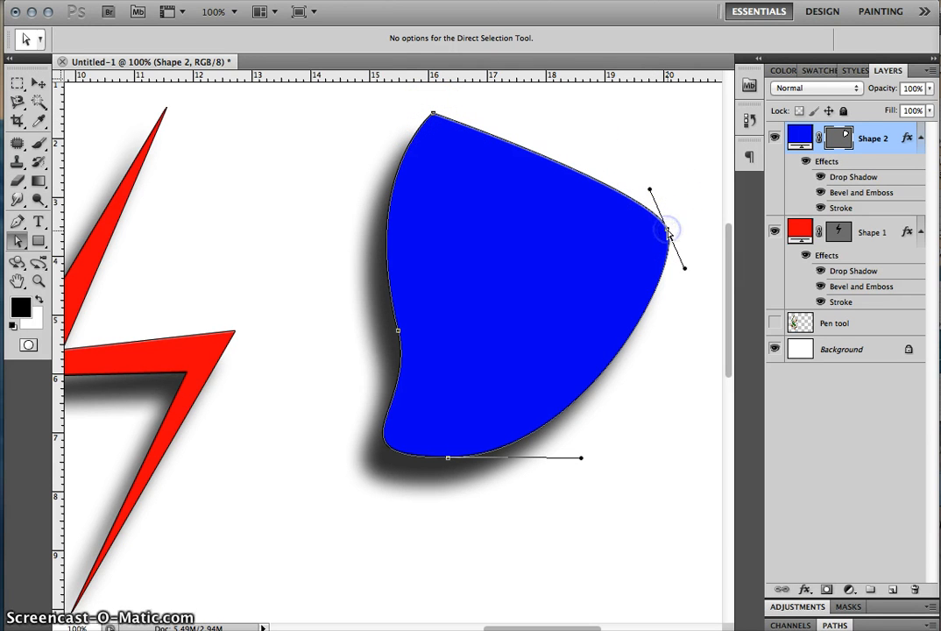
drag(667, 229, 711, 299)
drag(653, 157, 627, 113)
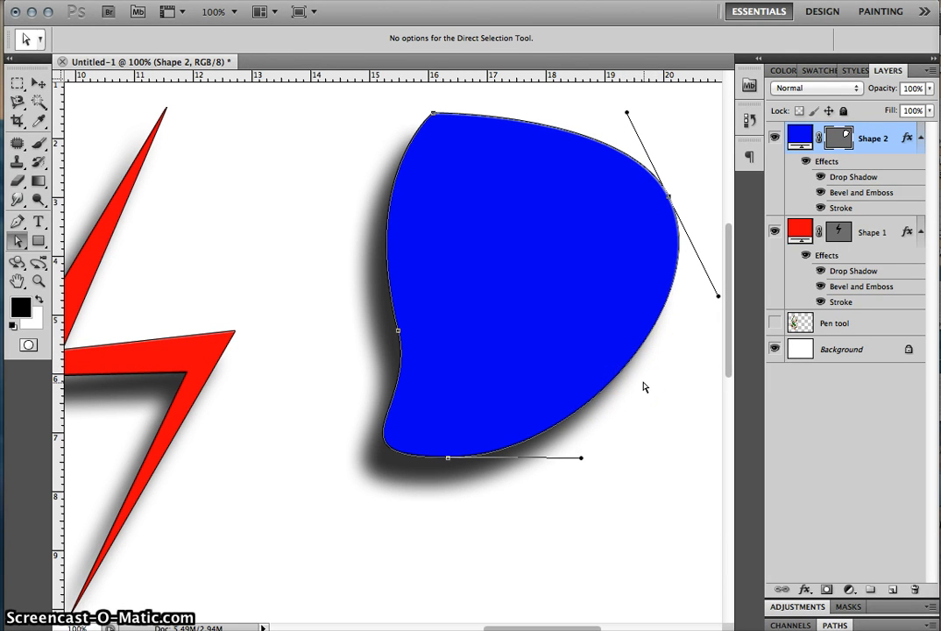
- Add an anchor point on the blue shape's right edge with the Pen tool
key(p)
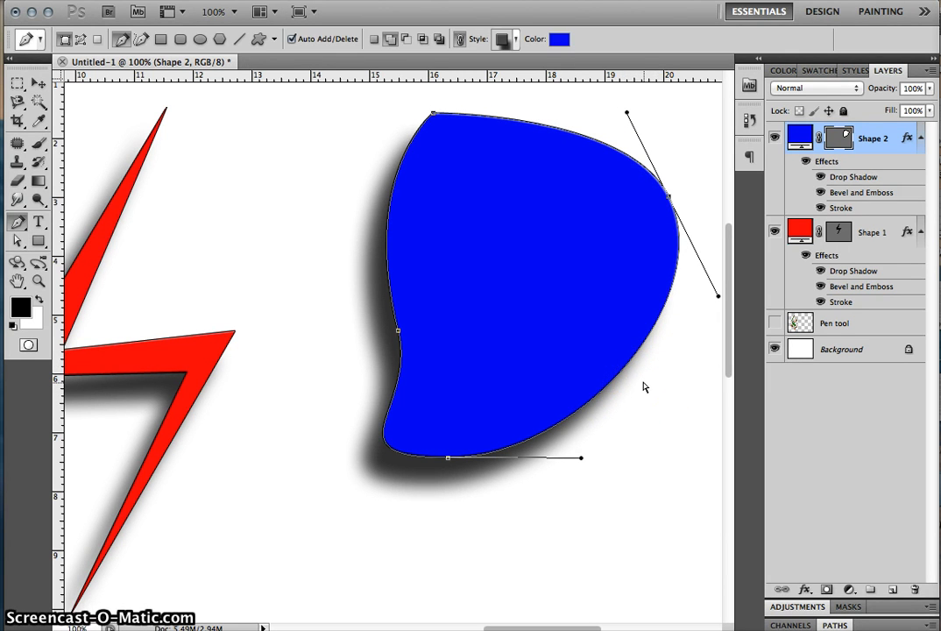
click(653, 337)
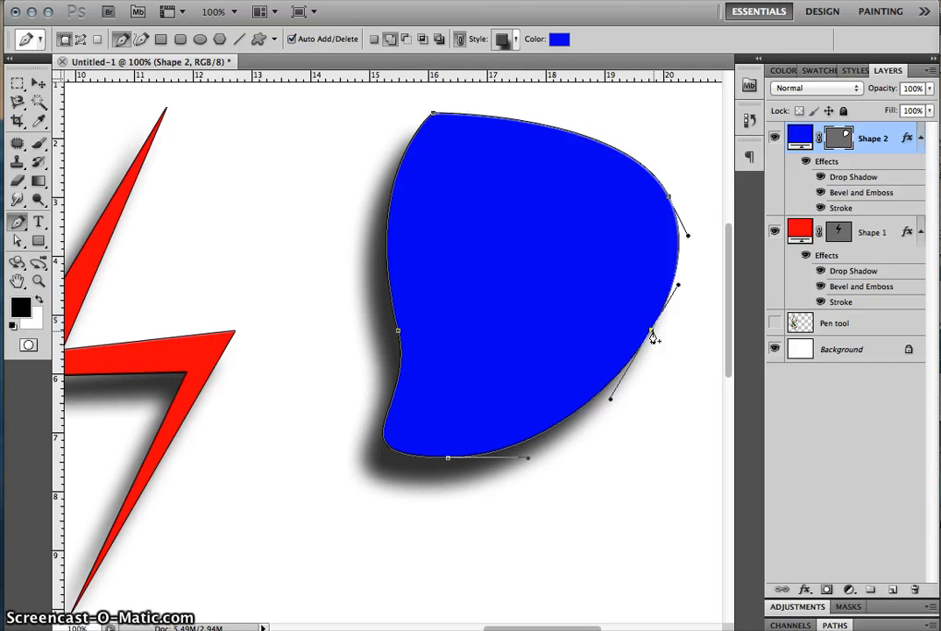
- Move the blue shape's new right-edge anchor down to the lower-right corner, then delete the anchor on its left edge
key(a)
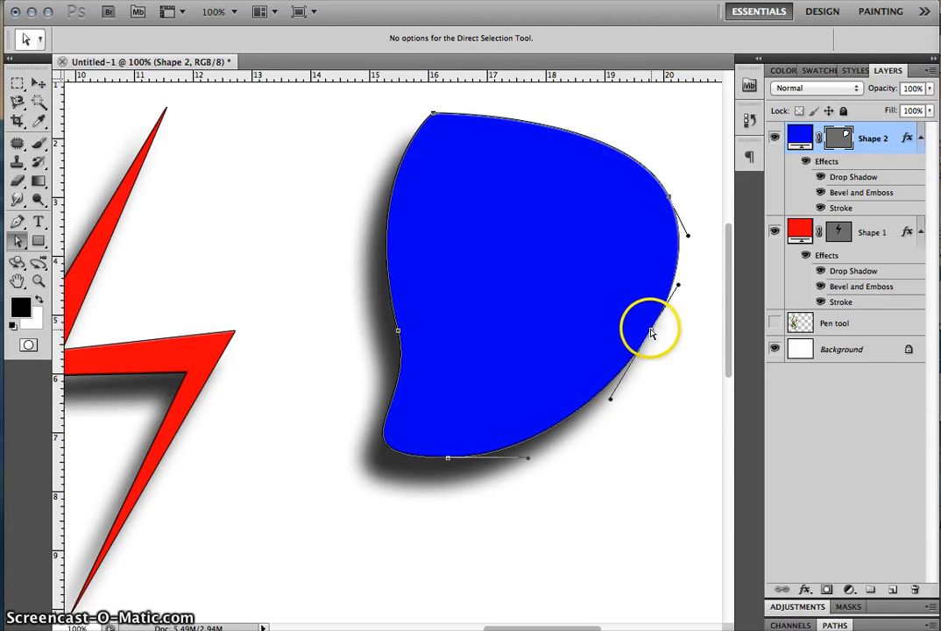
drag(653, 334, 688, 425)
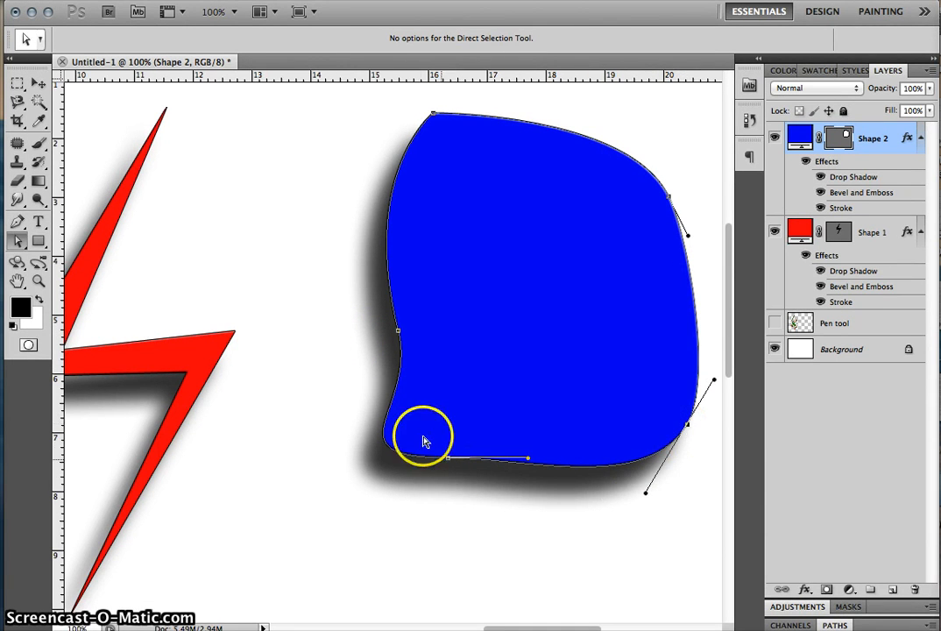
click(390, 417)
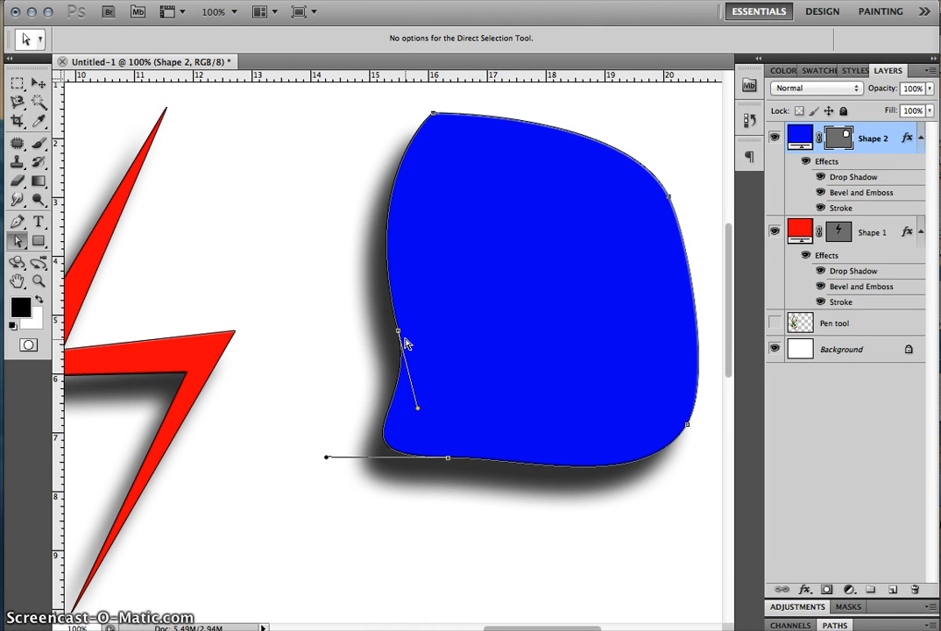
key(p)
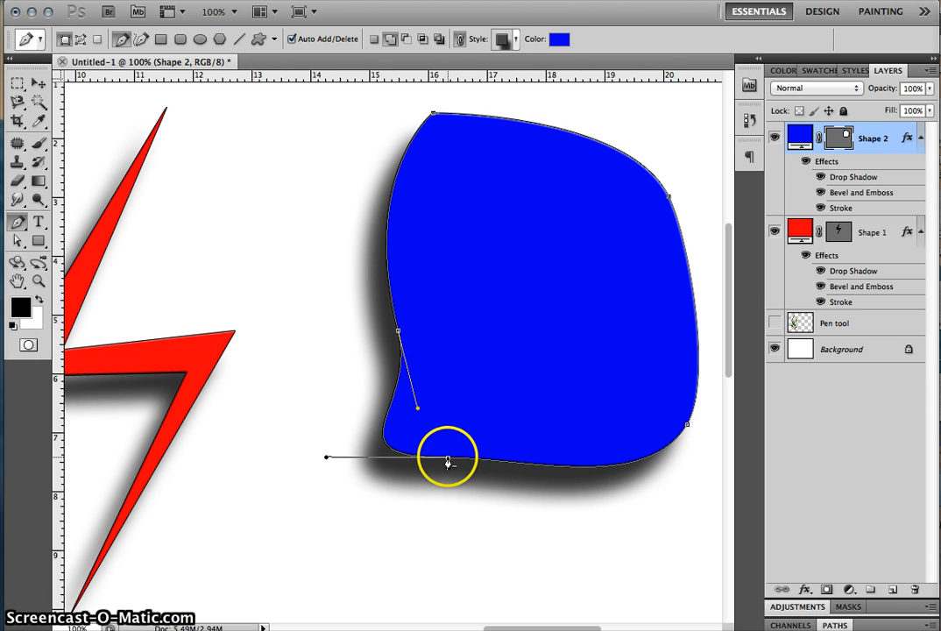
alt+click(398, 336)
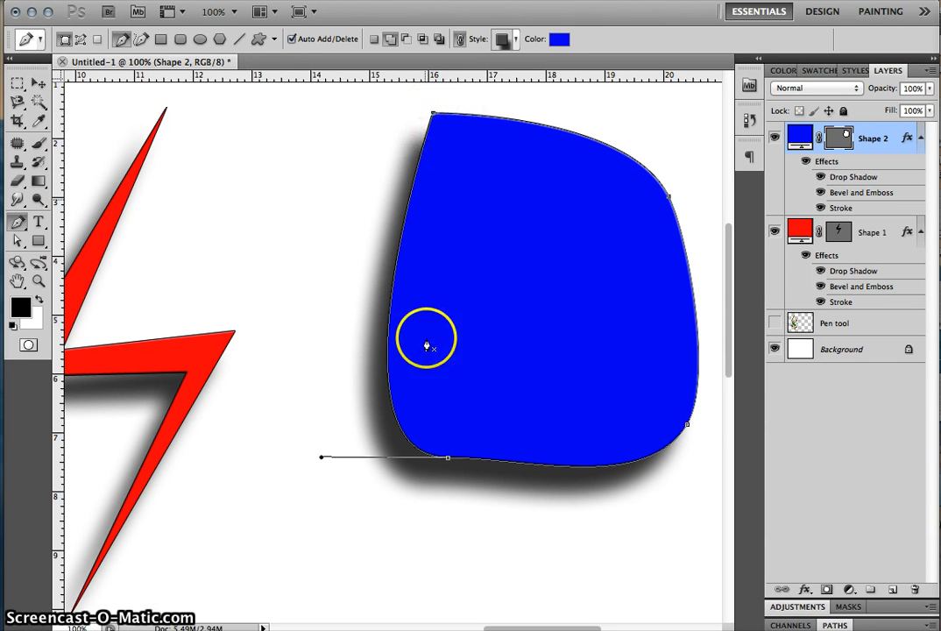
- Adjust the direction handles of the blue shape's bottom, lower-right and upper-right anchors to smooth its outline, then deselect the path
key(a)
click(449, 463)
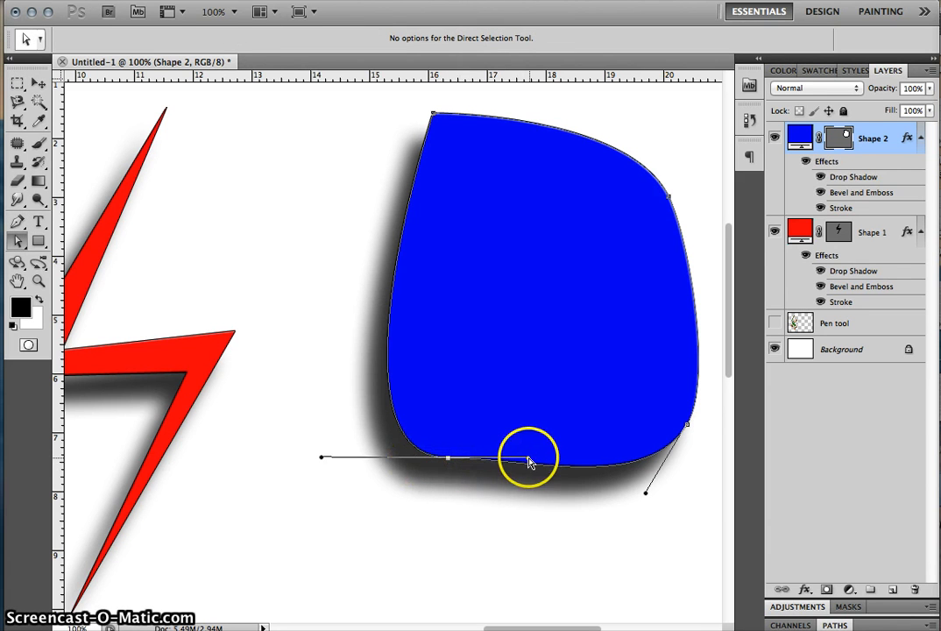
drag(530, 460, 594, 496)
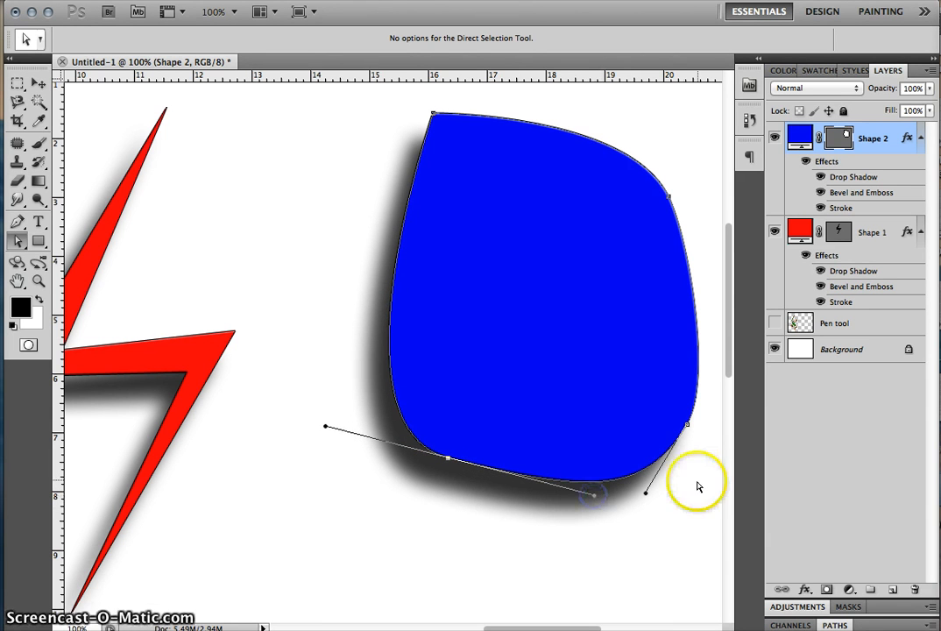
click(688, 426)
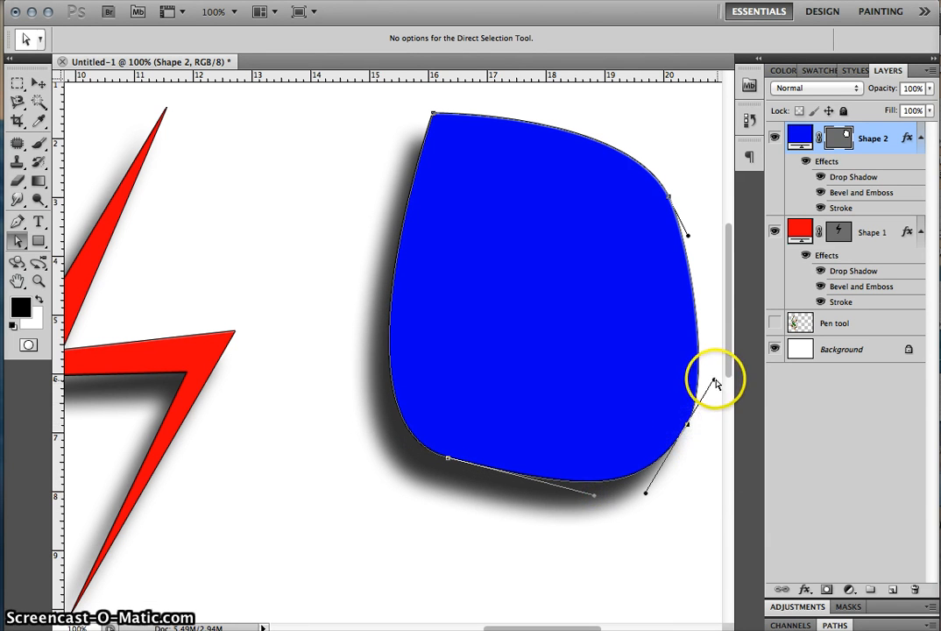
drag(713, 380, 715, 346)
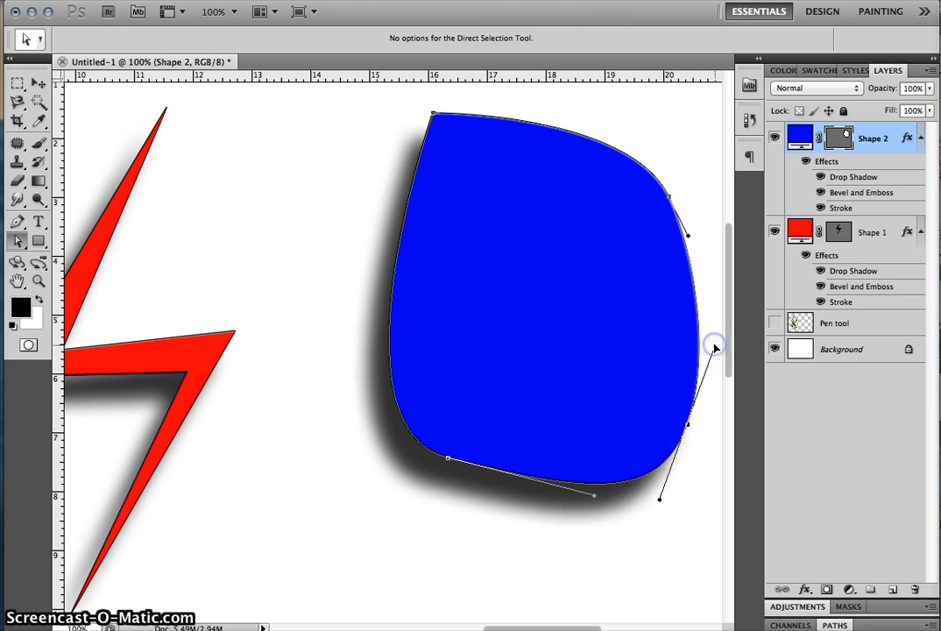
click(669, 200)
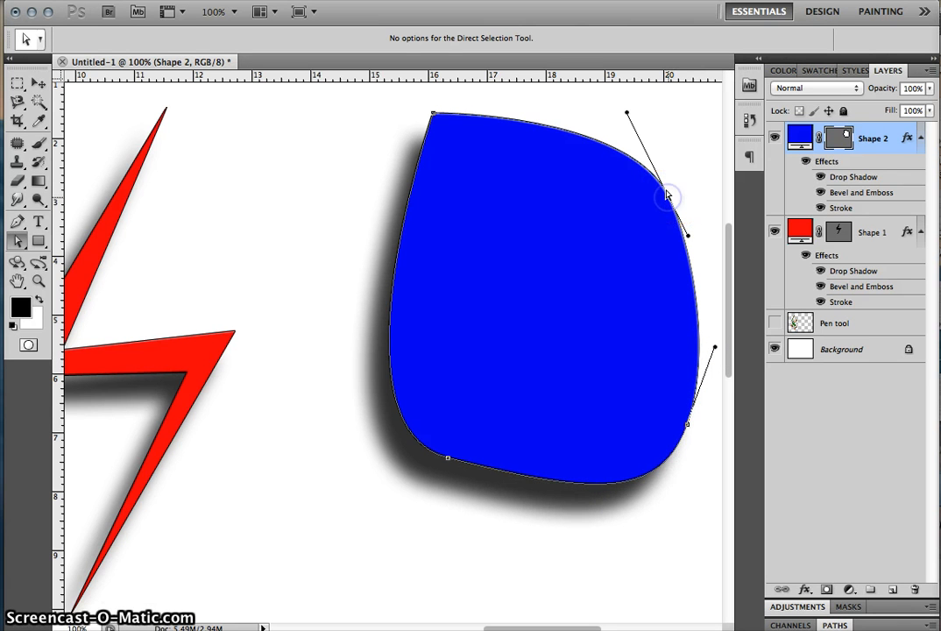
drag(627, 113, 626, 138)
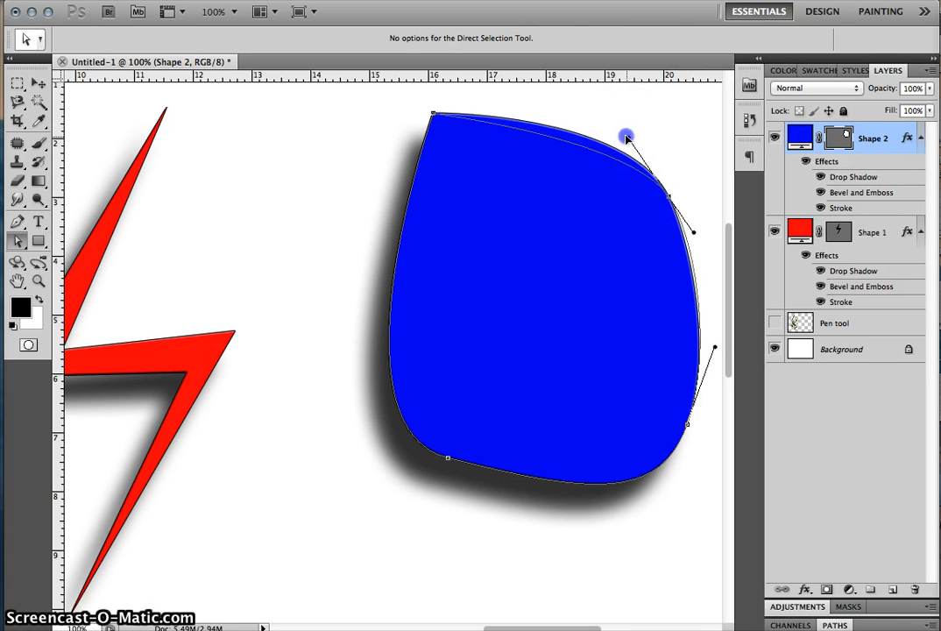
click(580, 120)
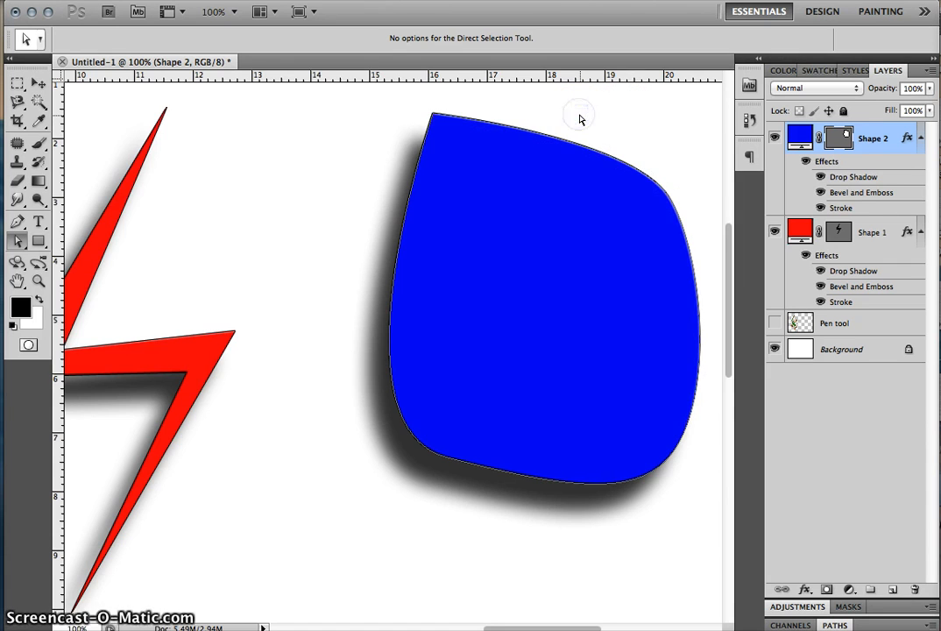
- Show the Pen tool layer, move it to the top of the layer stack and lock it completely
key(super+minus)
key(super+minus)
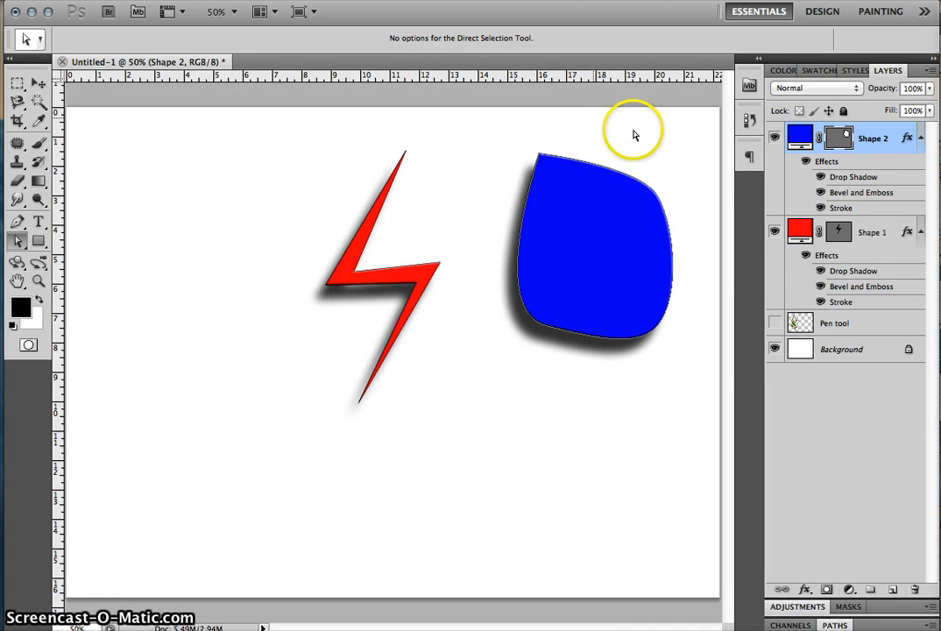
click(777, 325)
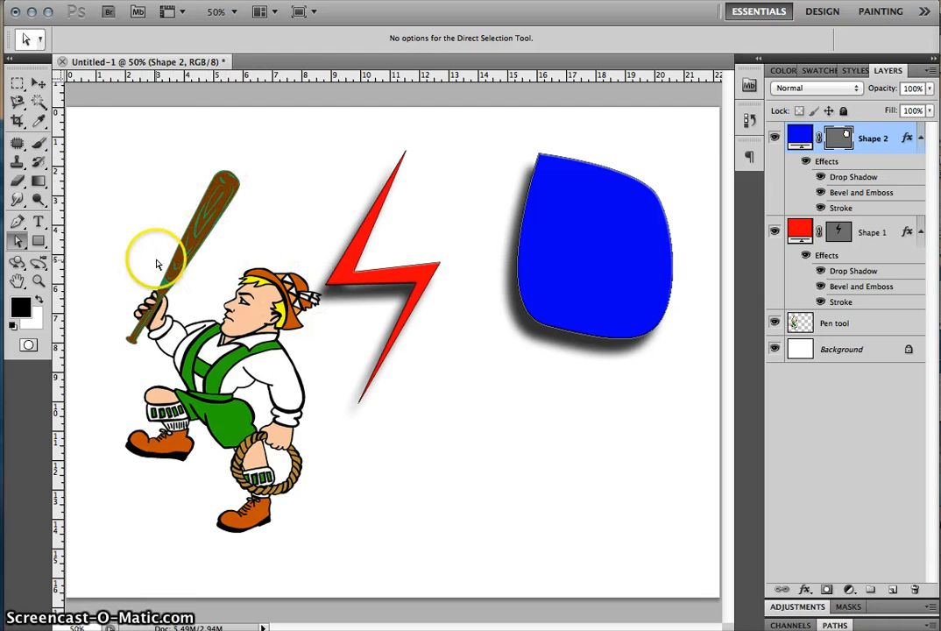
click(877, 326)
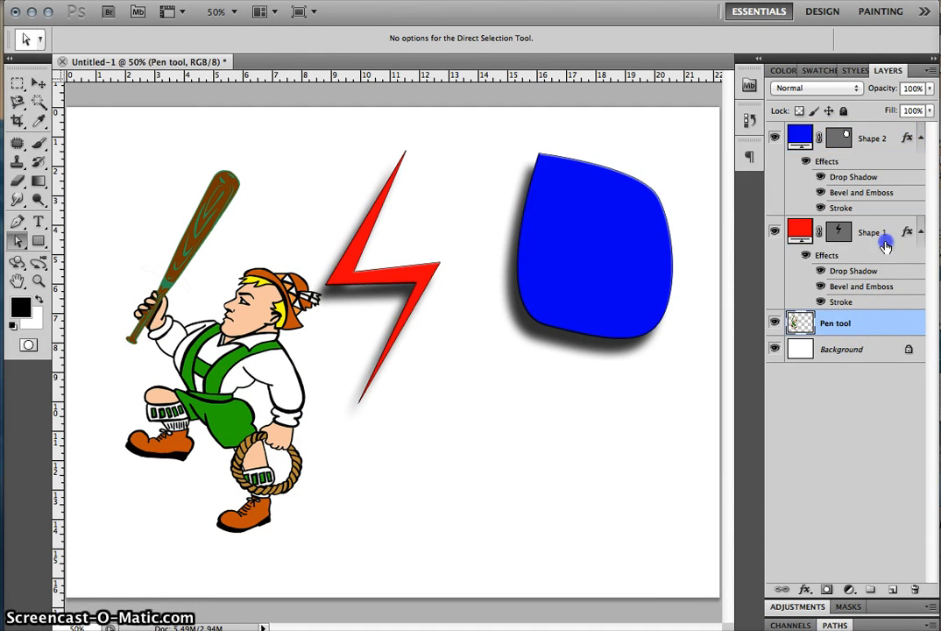
drag(885, 247, 862, 134)
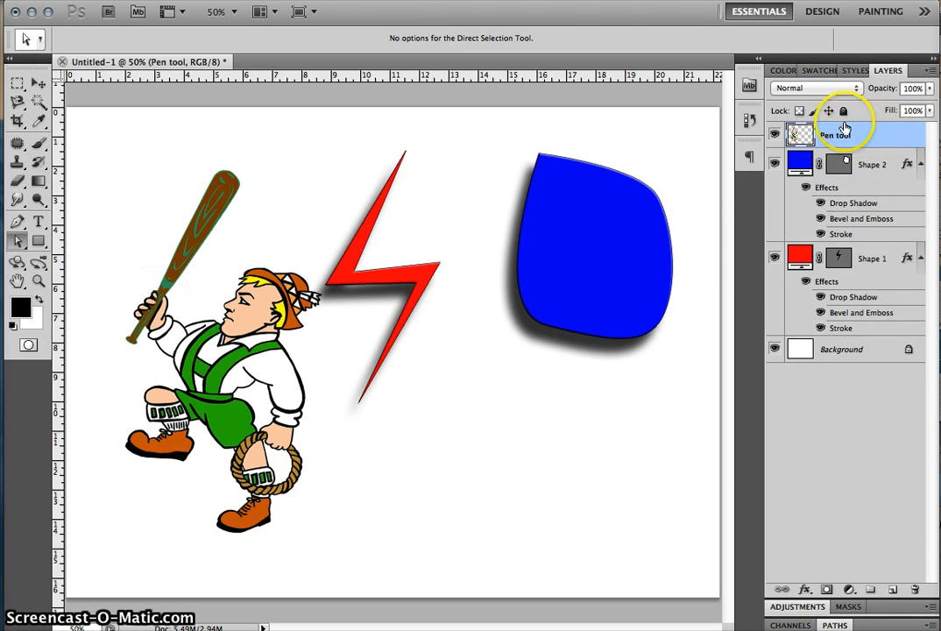
click(844, 111)
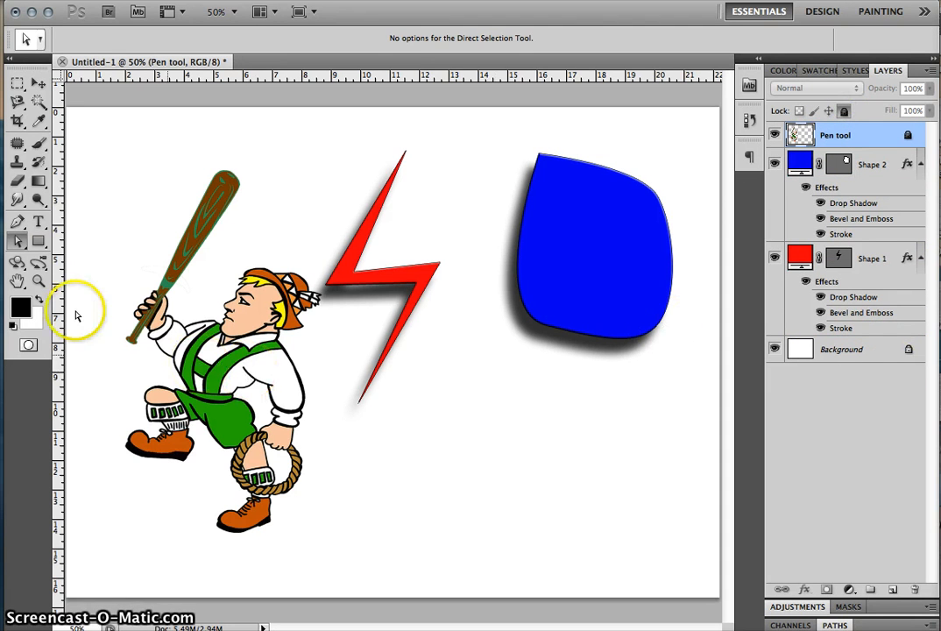
- Activate the Pen tool and hide the Shape 2 and Shape 1 layers to leave only the cartoon figure on the canvas
click(17, 221)
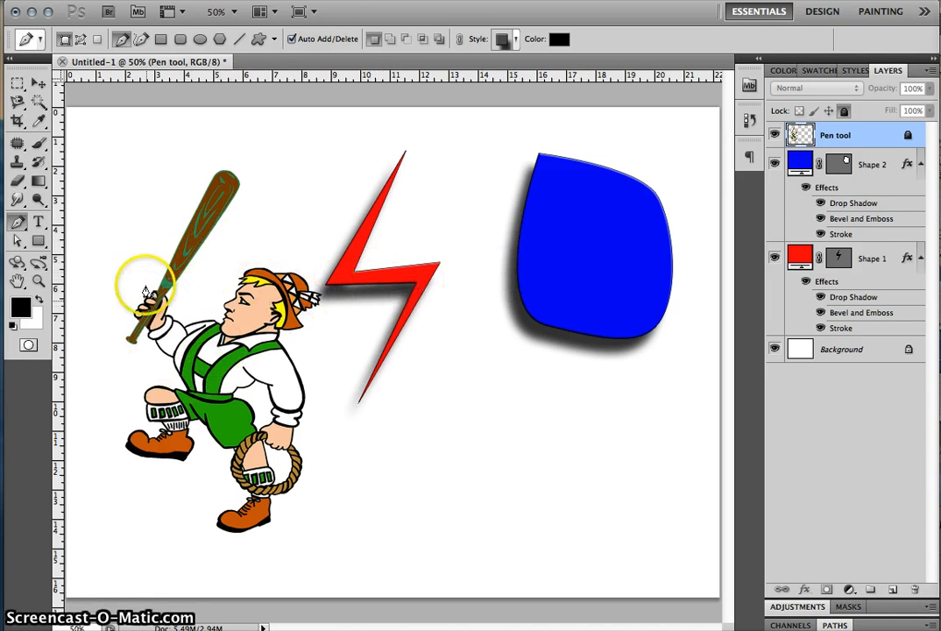
key(ctrl+minus)
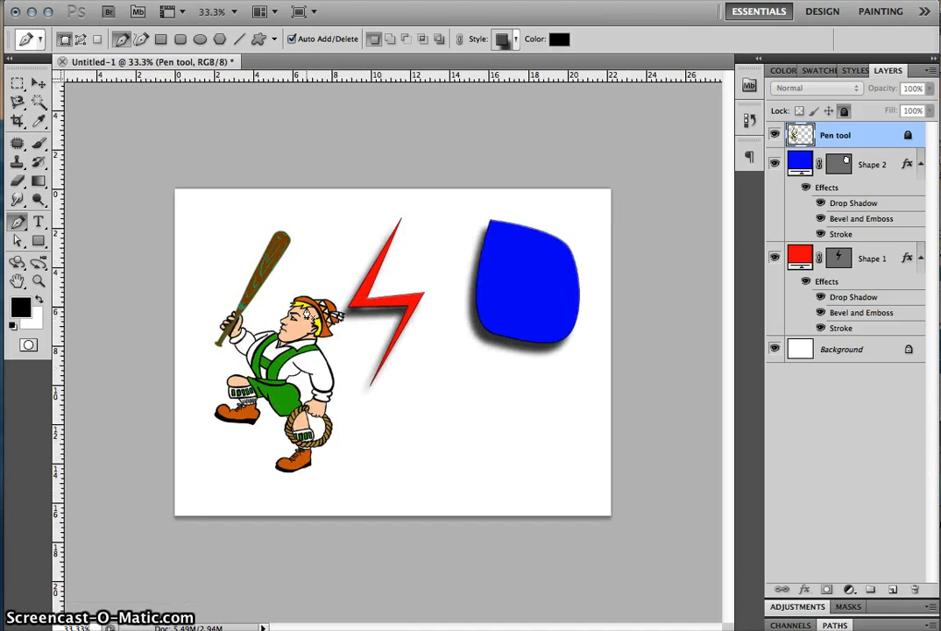
key(ctrl+plus)
key(ctrl+plus)
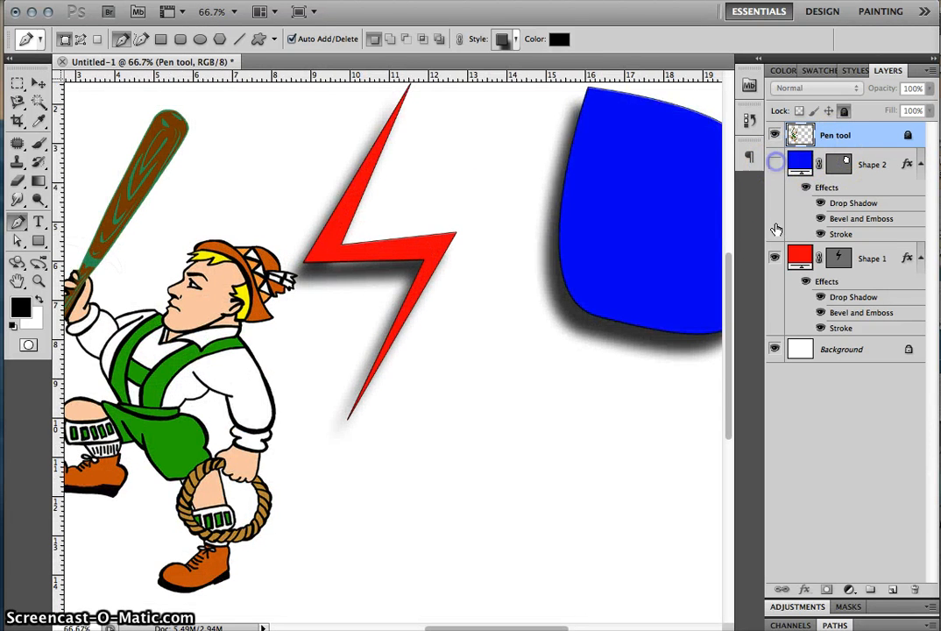
click(775, 164)
click(774, 258)
scroll(331, 287, left, 6)
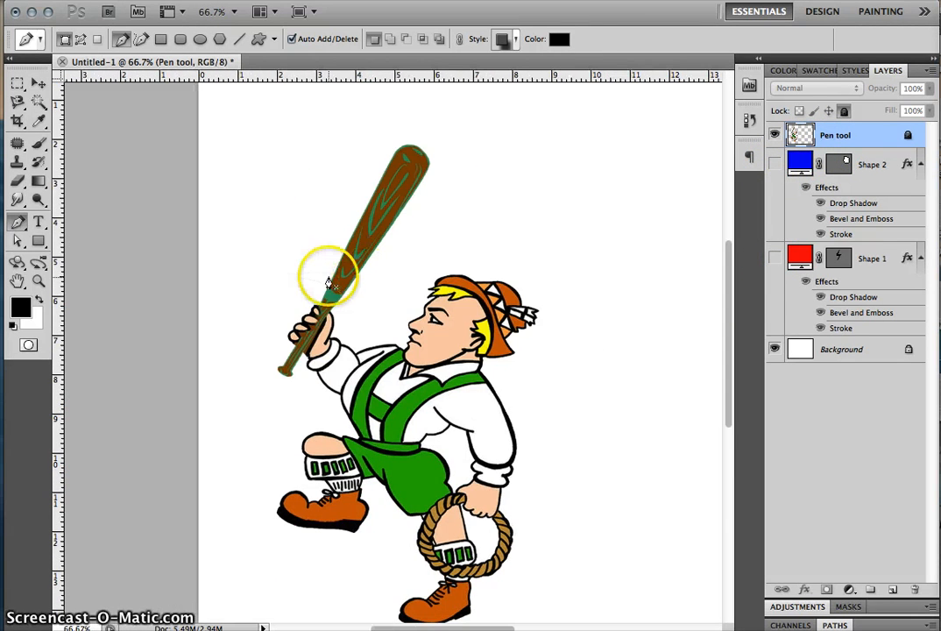
- Start a black shape layer with the Pen tool, tracing the baseball bat from the hand up its right edge and around the rounded end
key(super+plus)
key(super+plus)
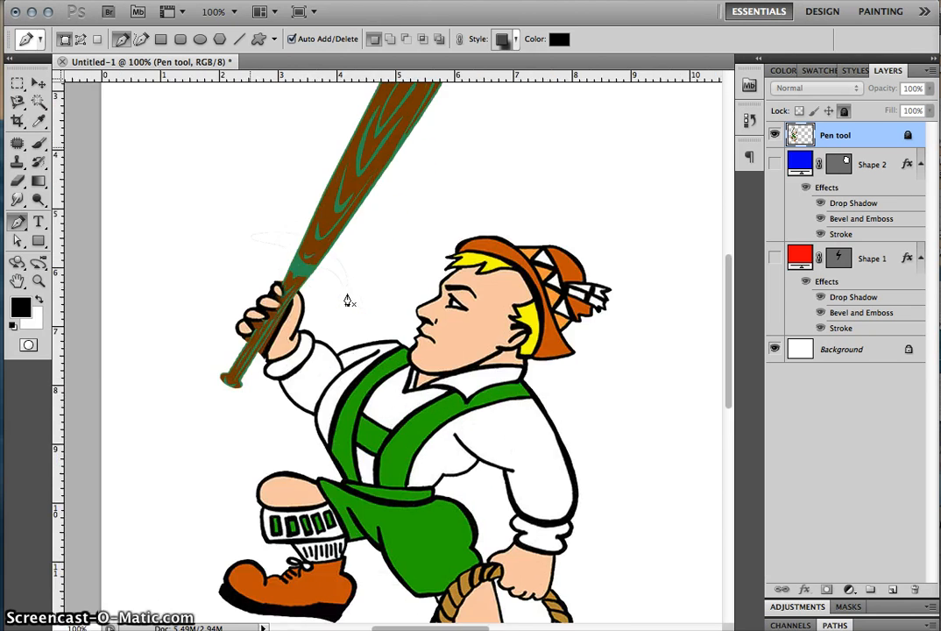
scroll(345, 213, up, 3)
scroll(346, 220, up, 1)
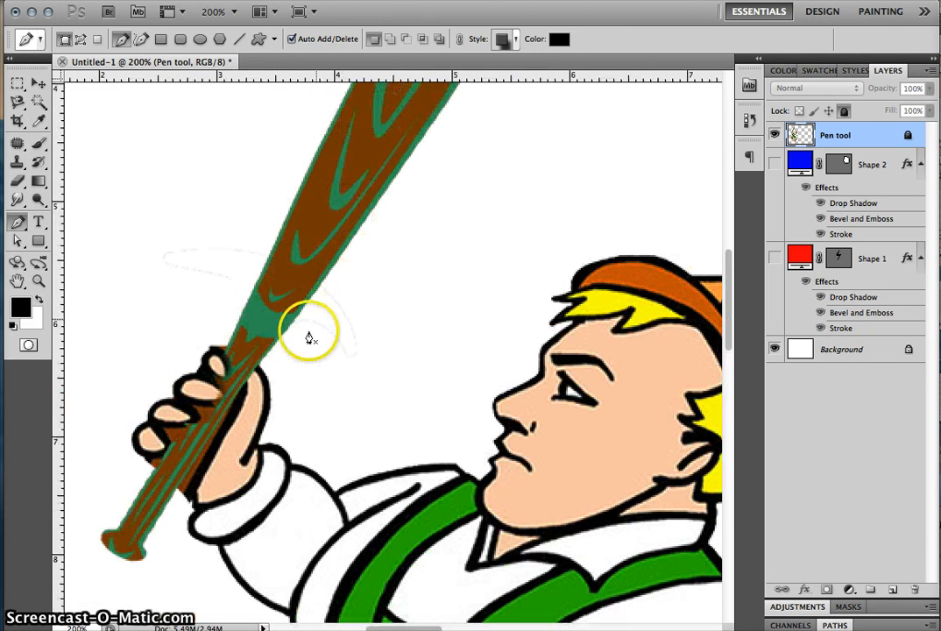
click(262, 363)
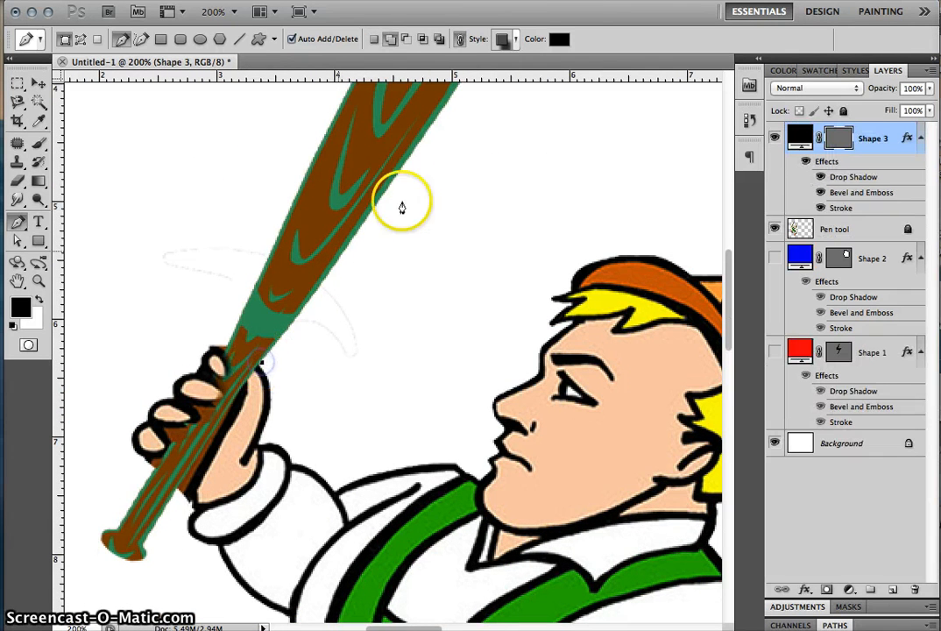
scroll(426, 177, up, 6)
mouse_move(427, 177)
mouse_down()
mouse_move(433, 200)
mouse_move(443, 191)
mouse_move(436, 164)
mouse_up()
click(429, 146)
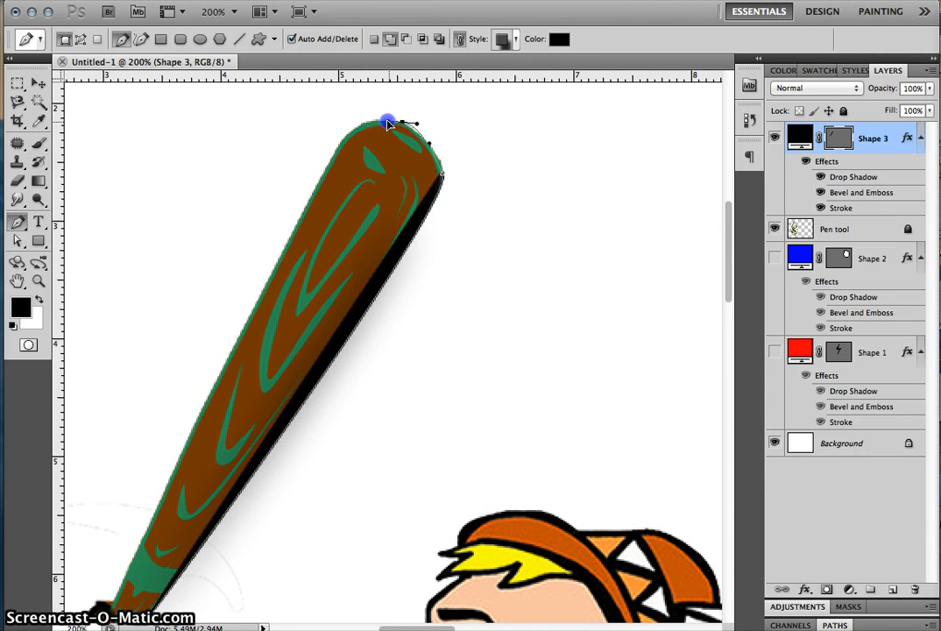
drag(388, 123, 365, 132)
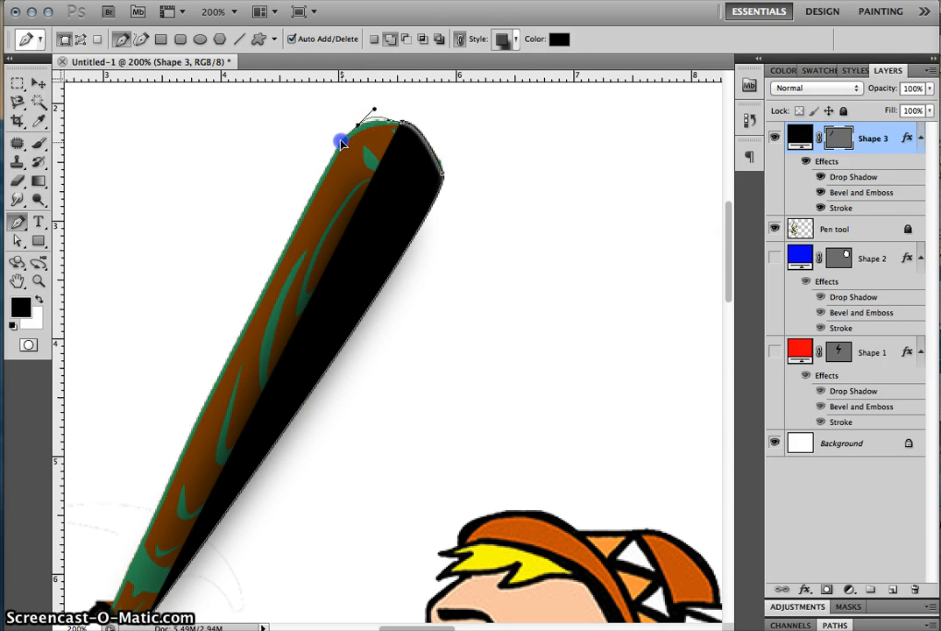
drag(343, 144, 298, 220)
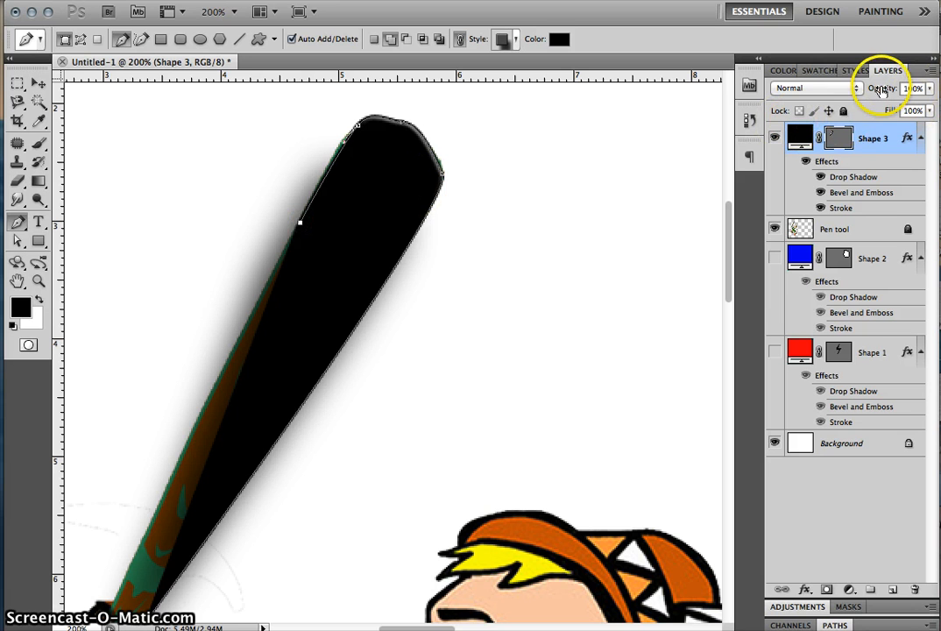
- Lower the Shape 3 layer's opacity to 30% and continue tracing down the bat's left edge and along the upper fingers
drag(882, 91, 821, 99)
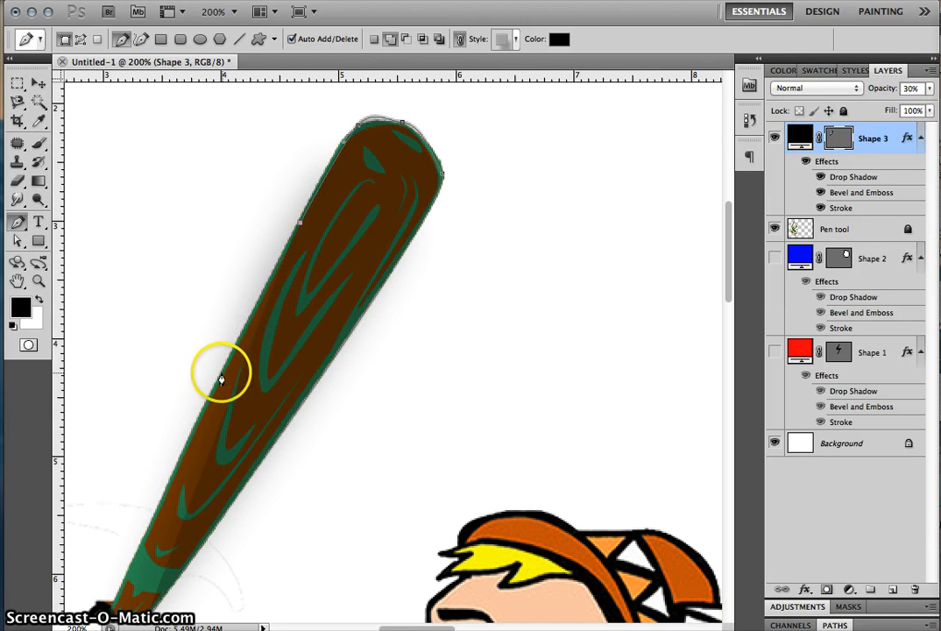
click(224, 377)
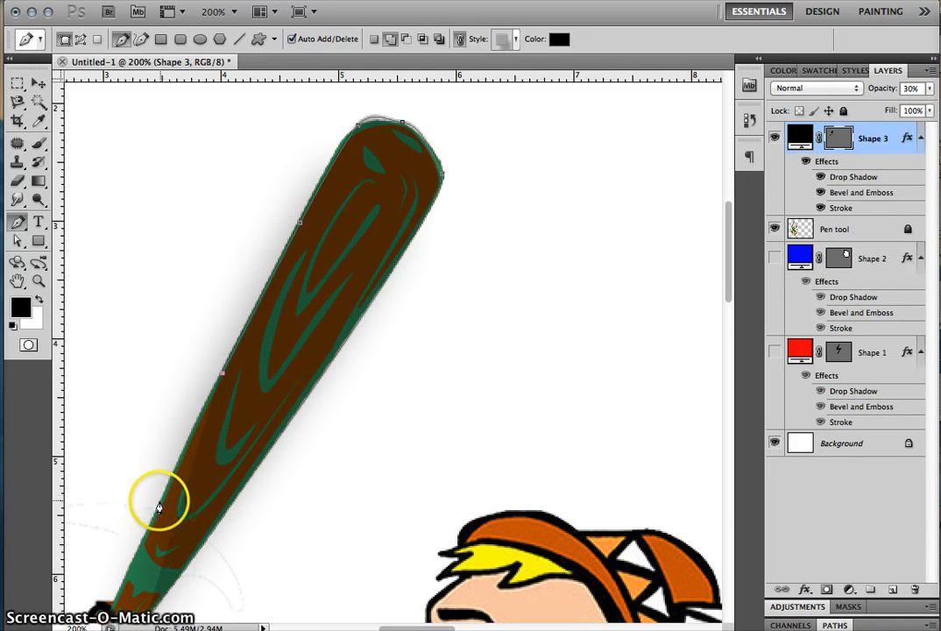
click(157, 508)
scroll(158, 513, down, 6)
scroll(158, 513, left, 3)
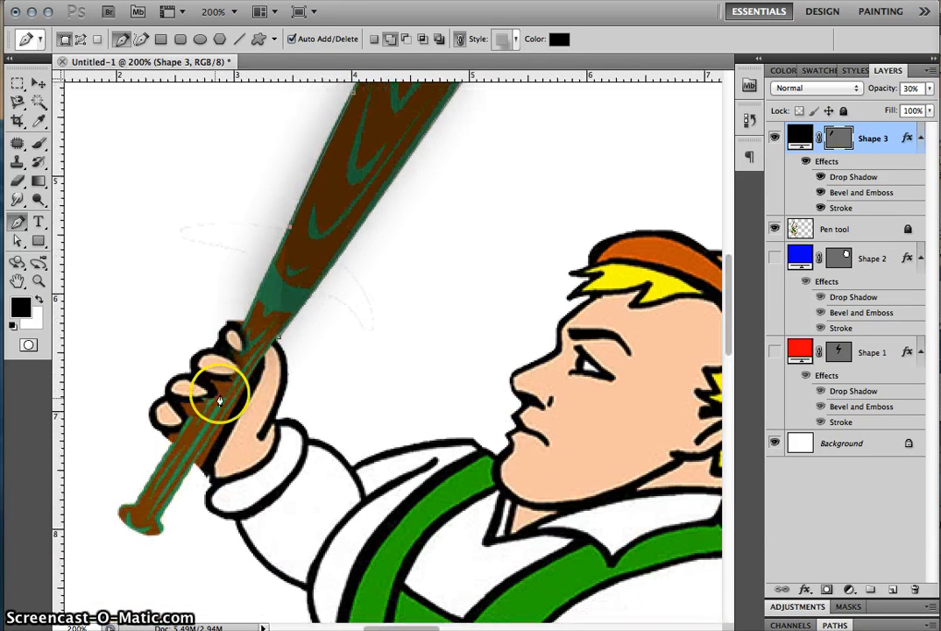
click(245, 324)
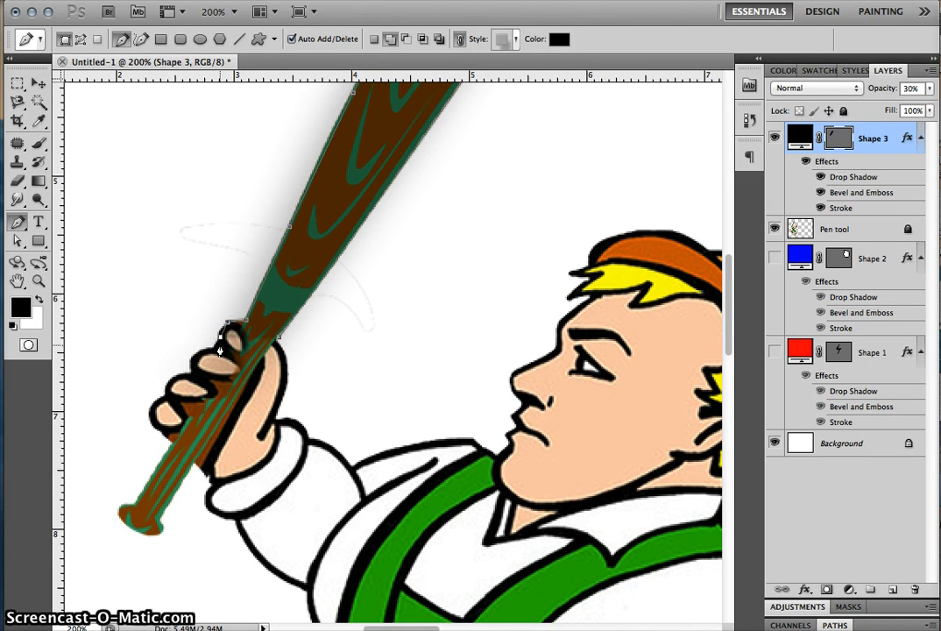
click(205, 347)
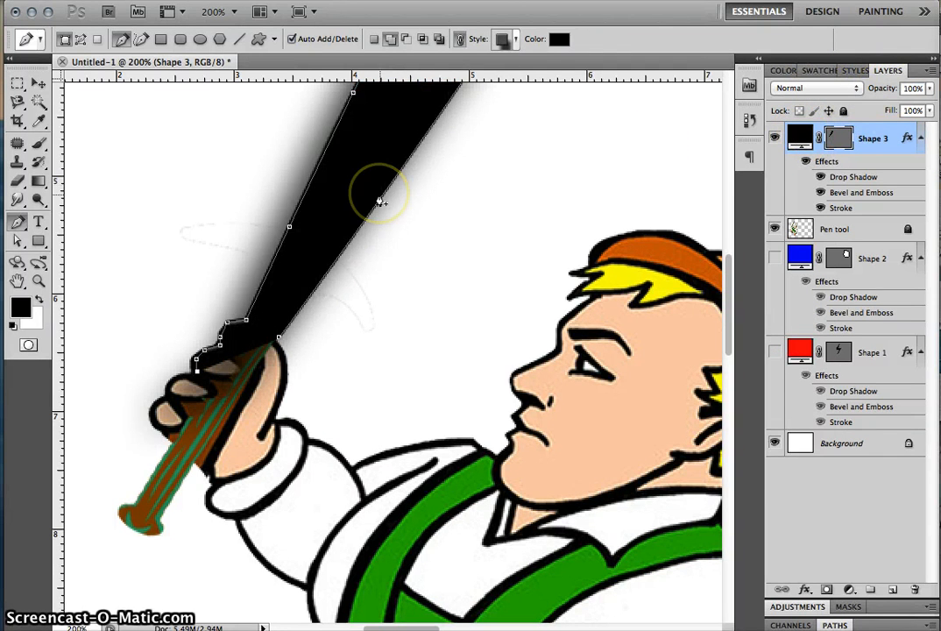
key(super+minus)
key(super+minus)
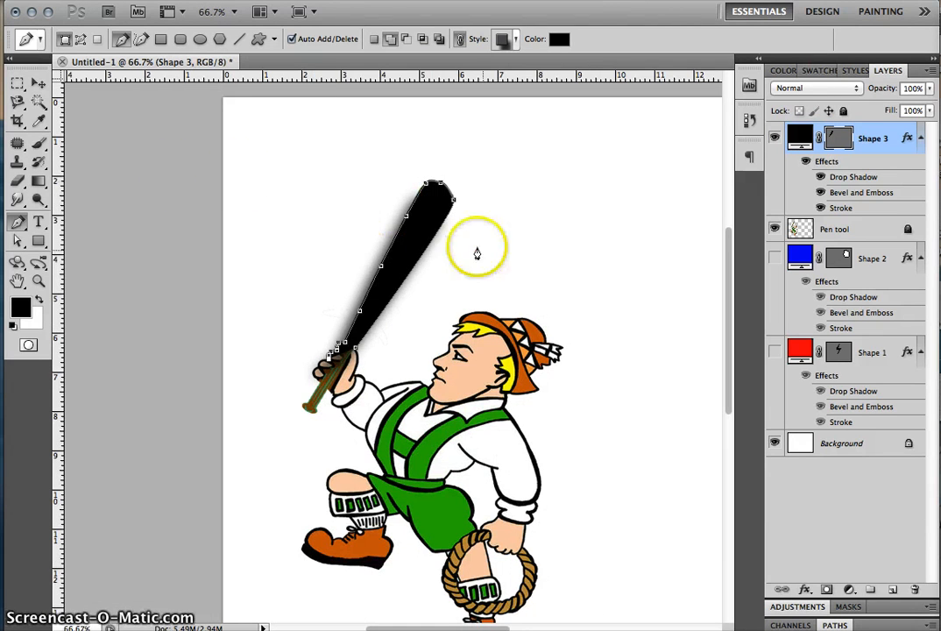